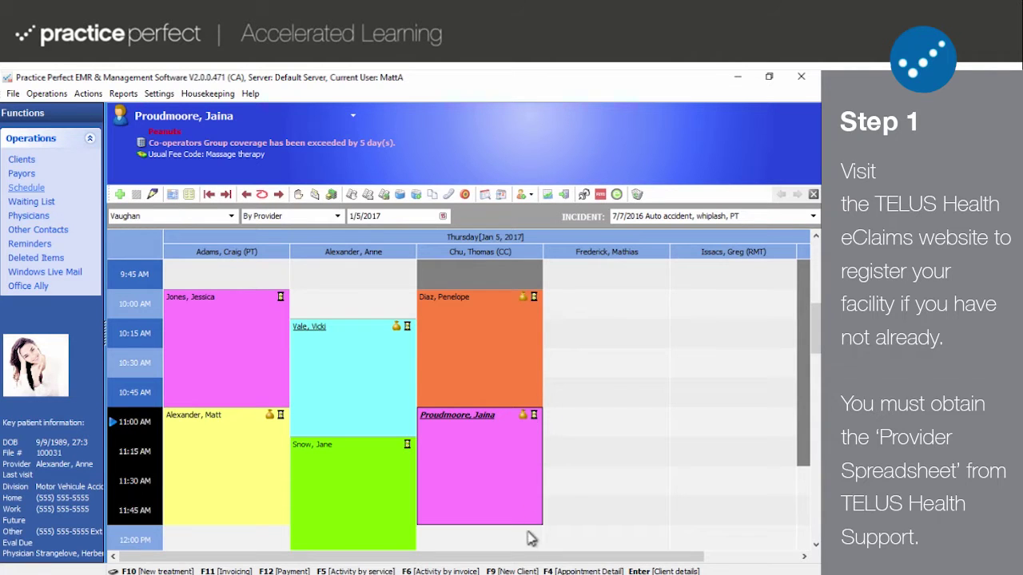
- Open the TELUS Health eClaims registration page and scroll down to the Register now form
left_click(533, 568)
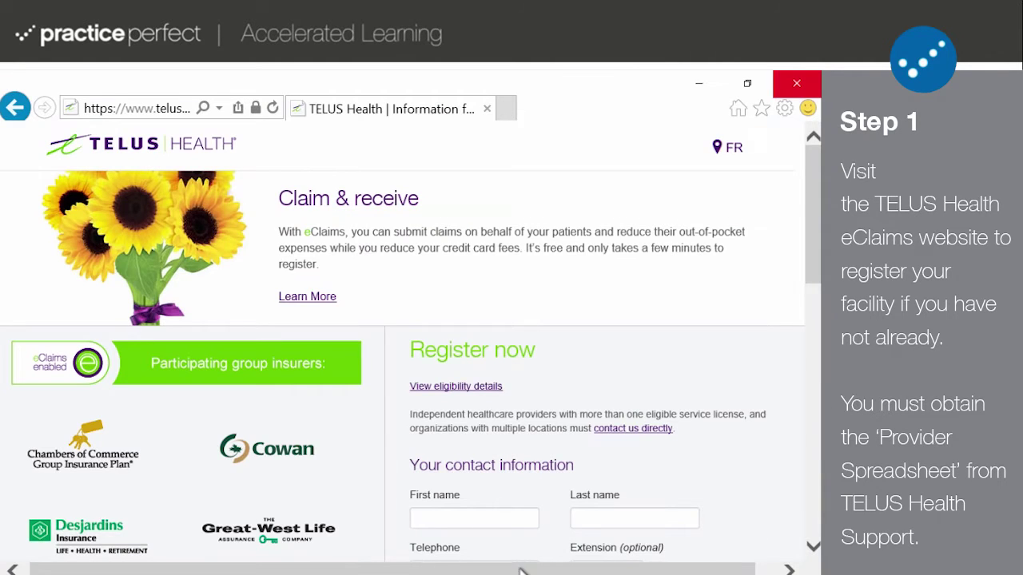
scroll(519, 500, "down", 1)
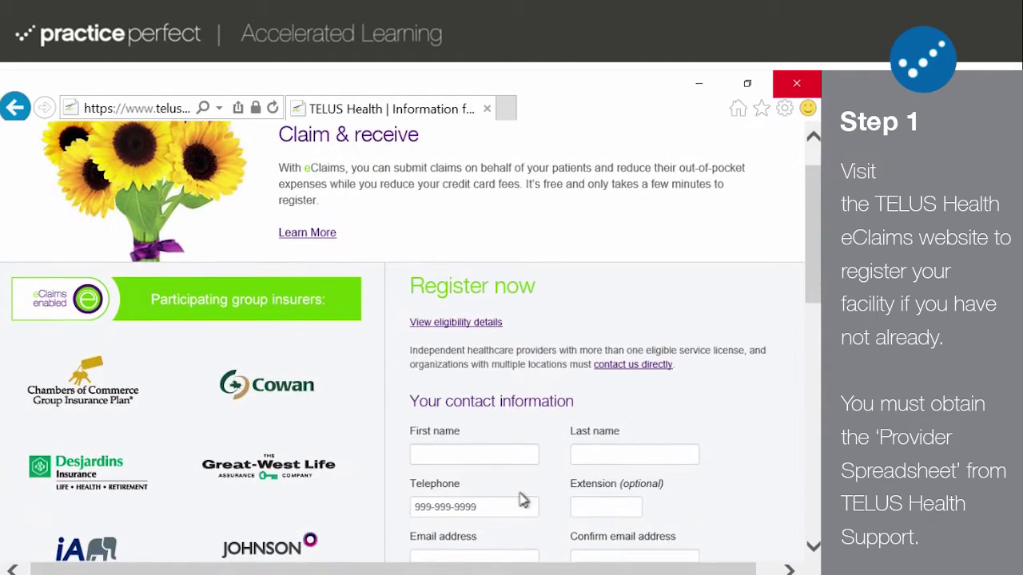
scroll(521, 499, "down", 1)
scroll(519, 500, "down", 1)
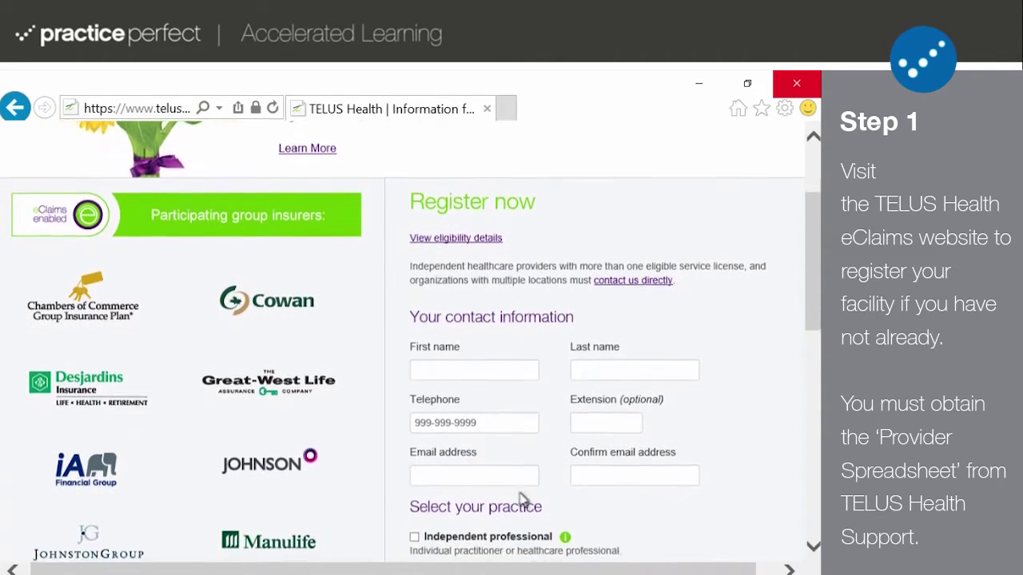
scroll(523, 499, "down", 1)
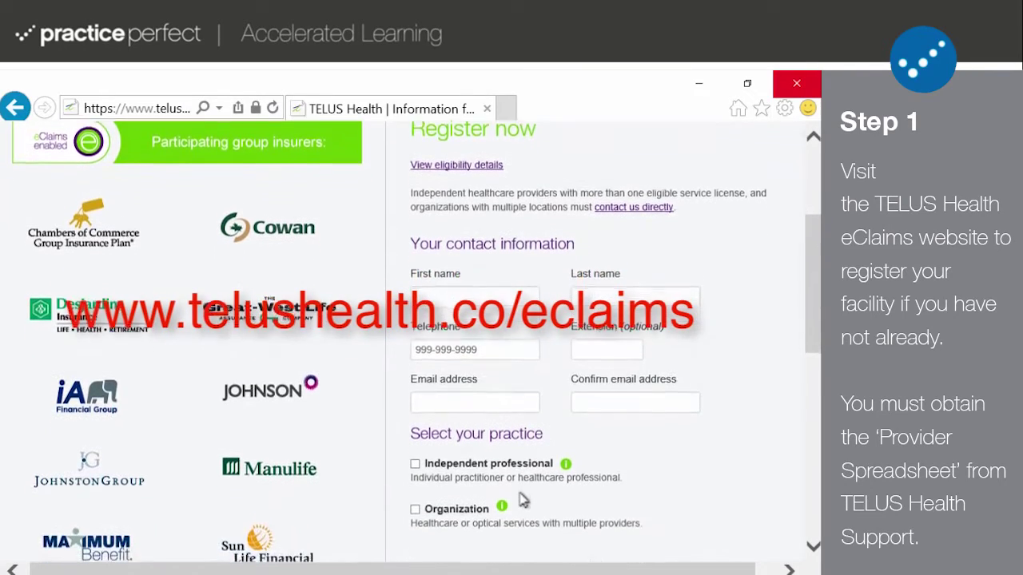
scroll(521, 500, "down", 1)
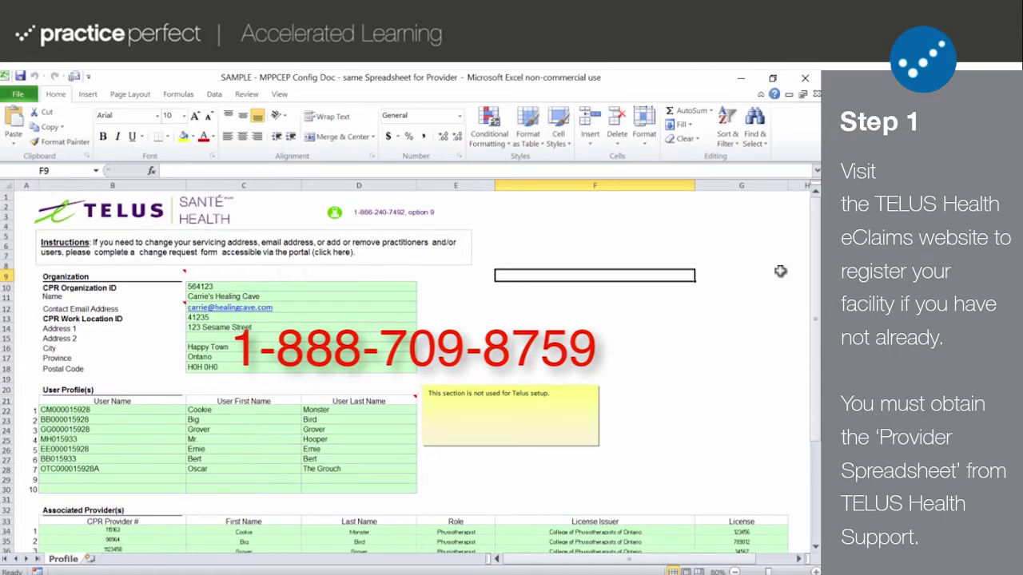
- Scroll the TELUS provider spreadsheet to review the organization, user profile and provider sections
left_click_drag(816, 286, 815, 376)
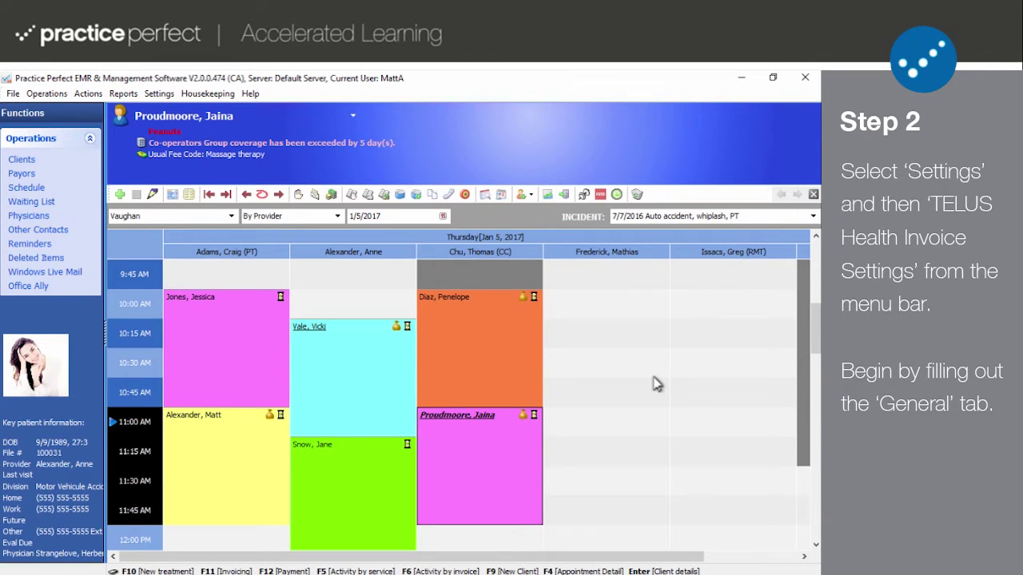
- Open TELUS Health Invoice Settings from the Settings menu and select the Vaughan location
left_click(154, 97)
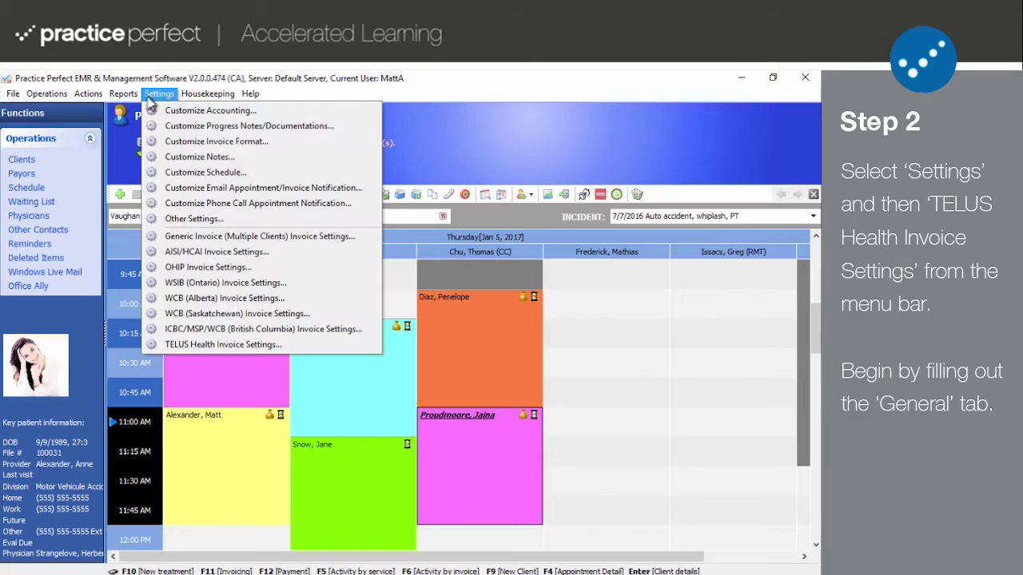
left_click(217, 348)
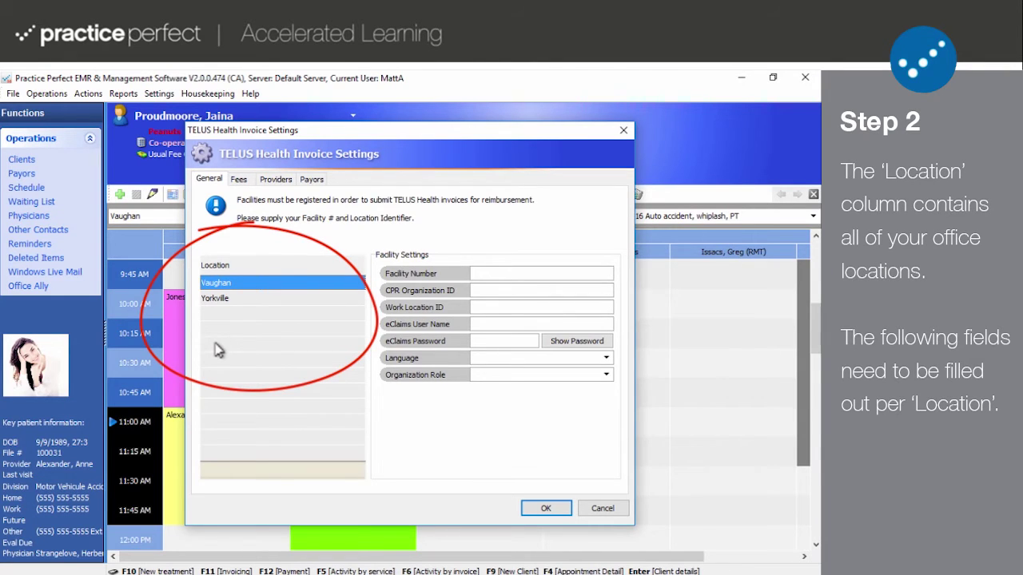
left_click(249, 299)
left_click(251, 284)
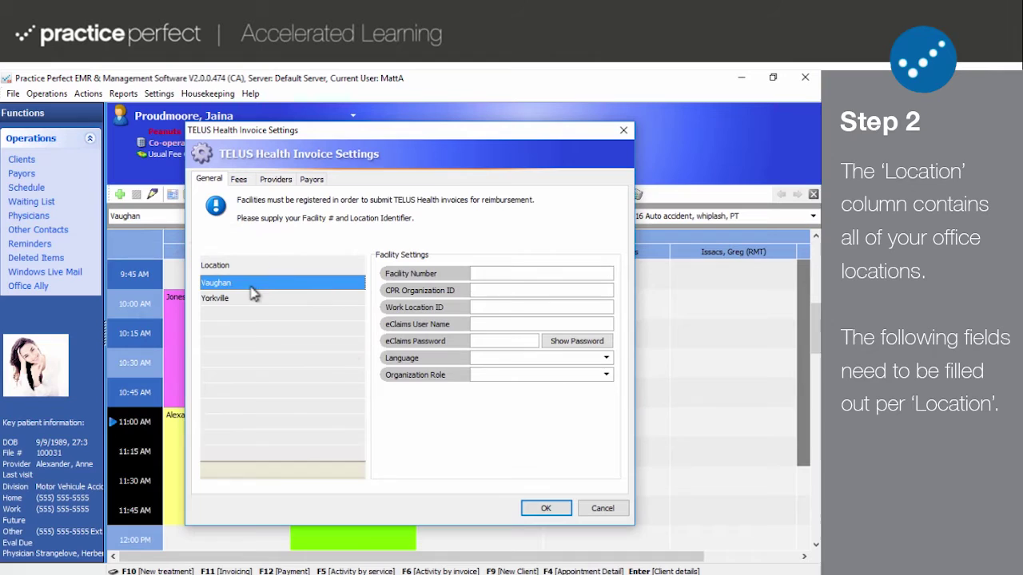
left_click(251, 298)
left_click(256, 284)
- Enter Facility Number 01, CPR Organization ID 115163 and Work Location ID 41235 for Vaughan
left_click(480, 272)
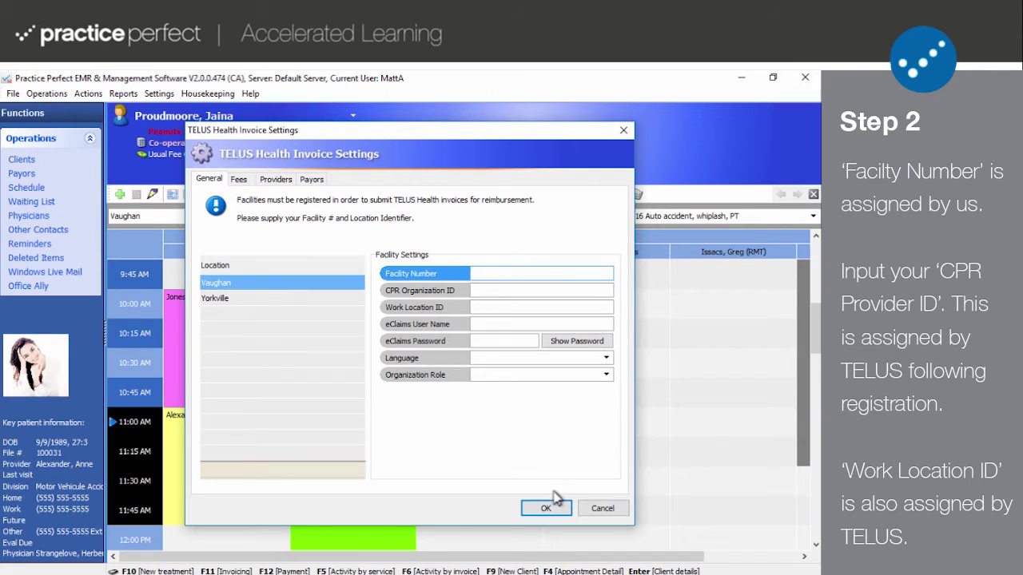
type("01")
left_click(542, 290)
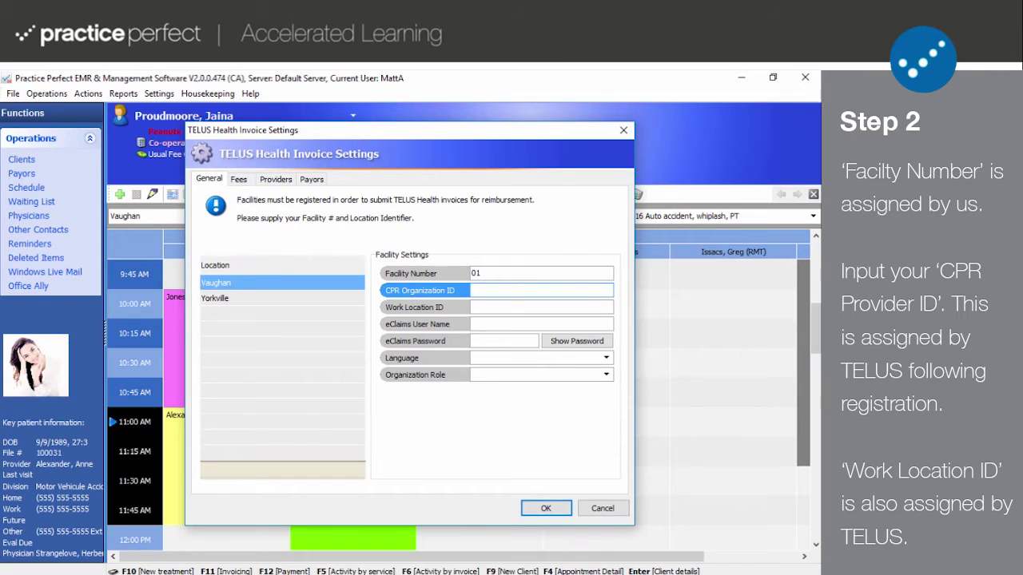
type("115")
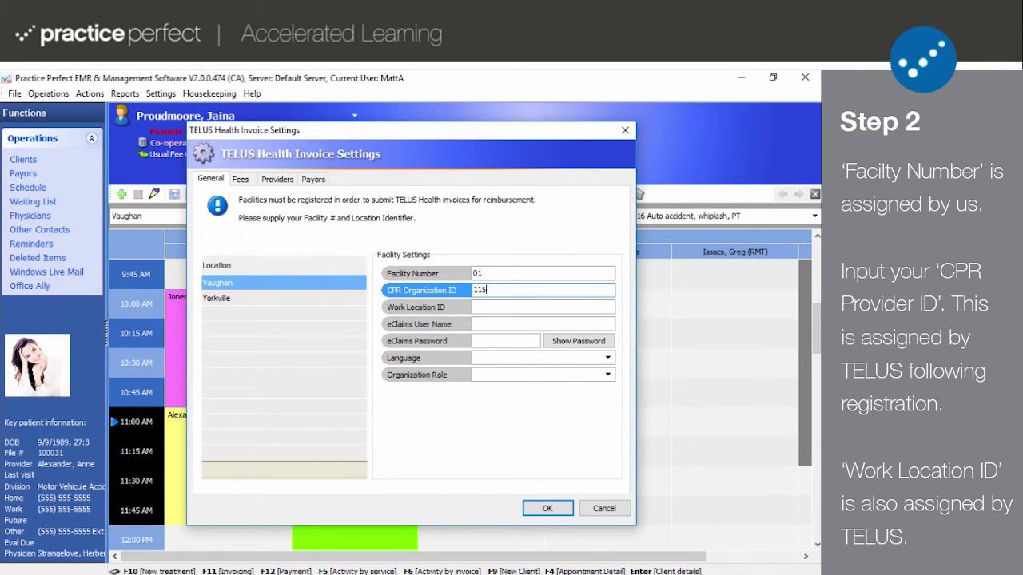
type("163")
left_click(543, 306)
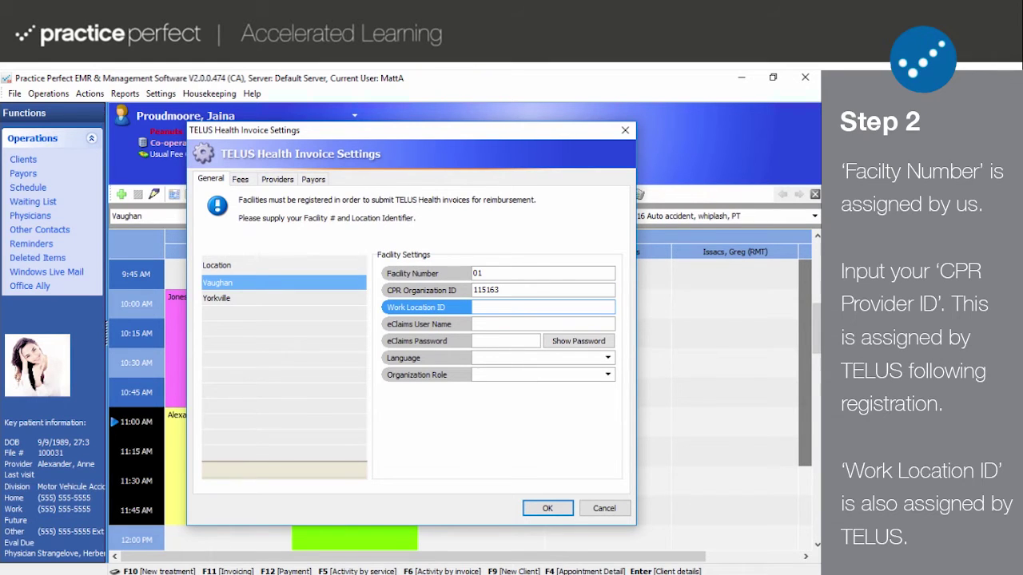
type("41235")
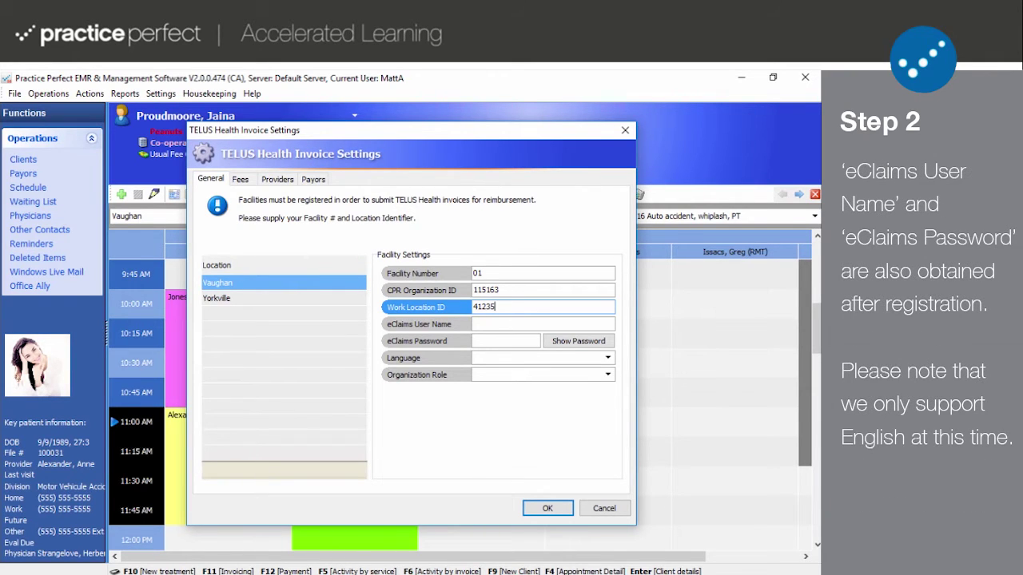
- Enter Vaughan's eClaims user name and password
left_click(543, 324)
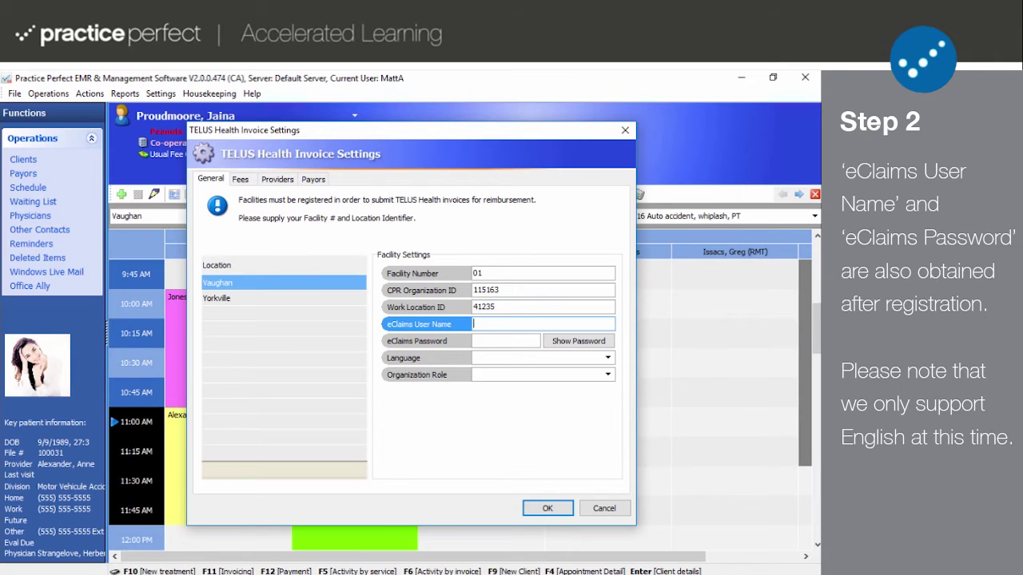
type("CM00015928")
left_click(506, 340)
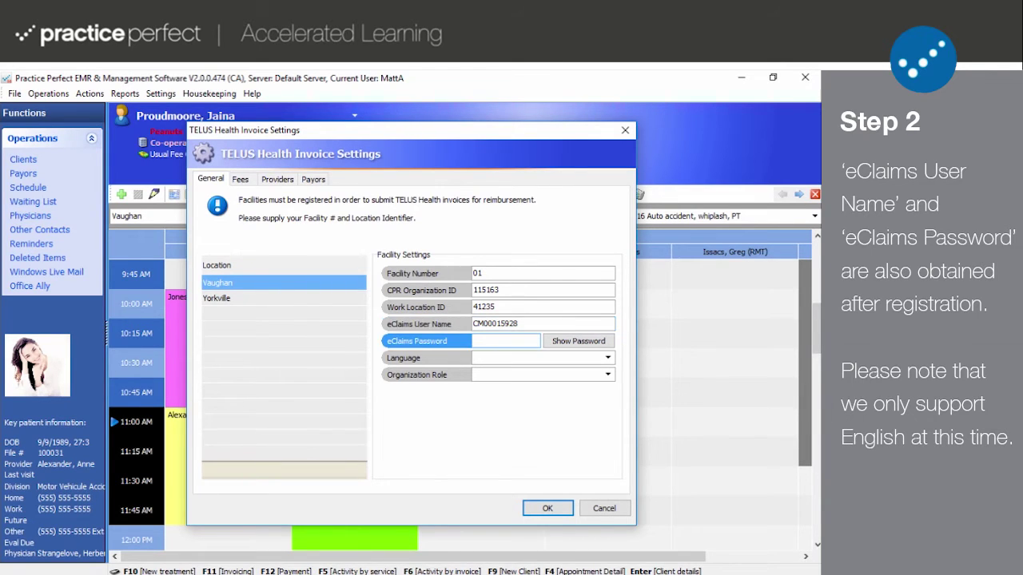
type("passwor")
- Set Vaughan's Language to English and Organization Role to Clinic
key("Tab")
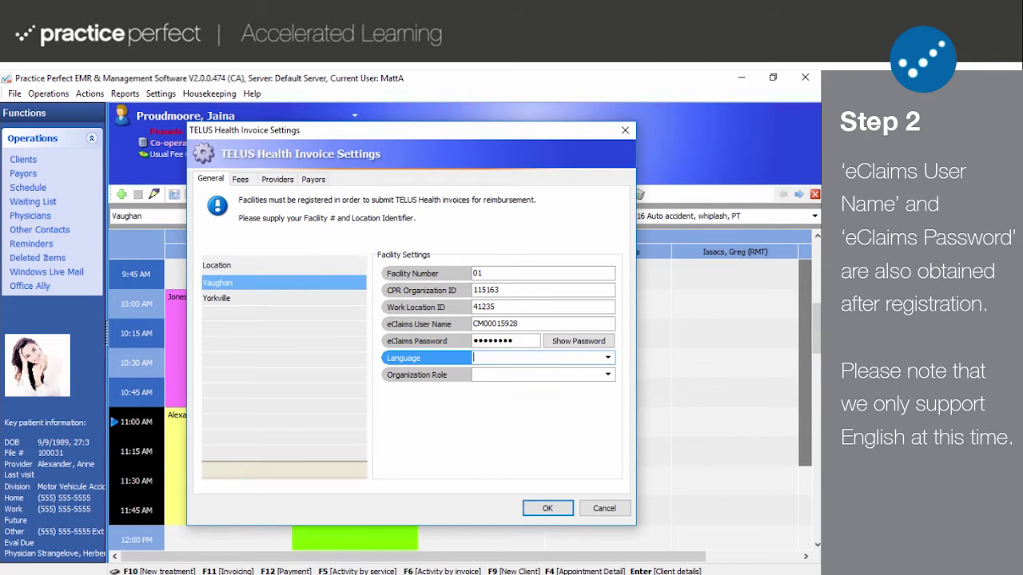
left_click(607, 360)
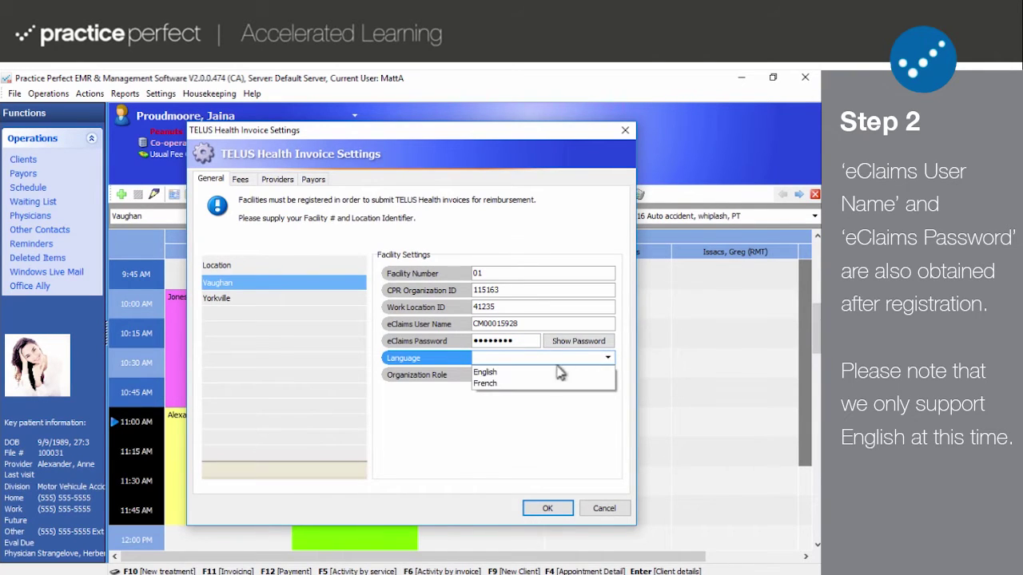
left_click(493, 373)
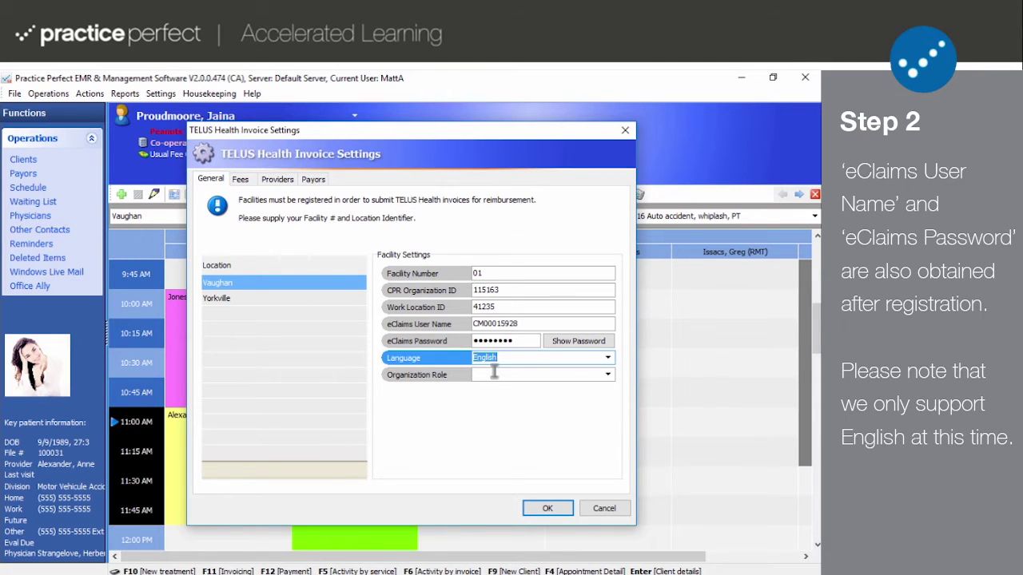
key("Tab")
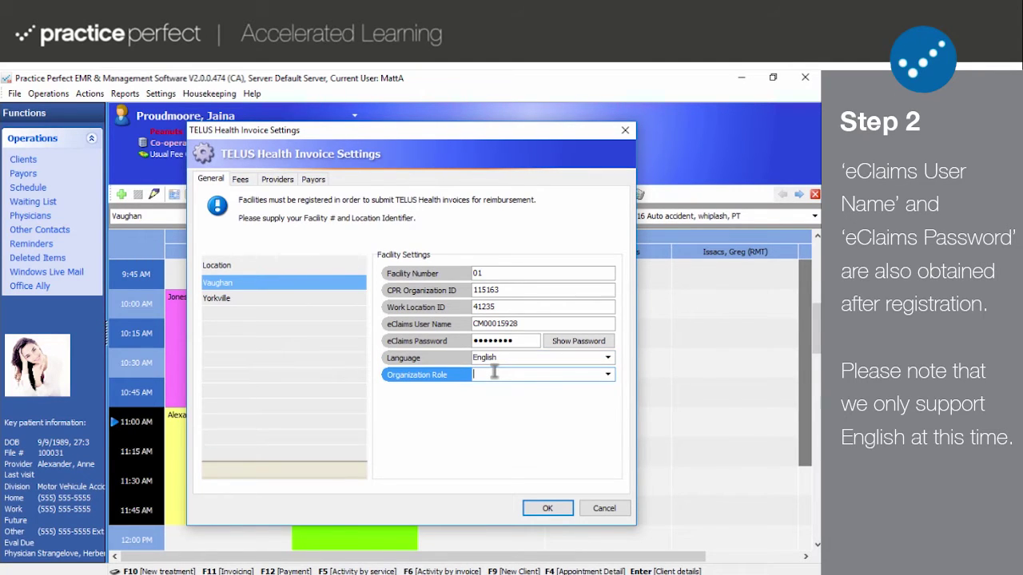
left_click(609, 376)
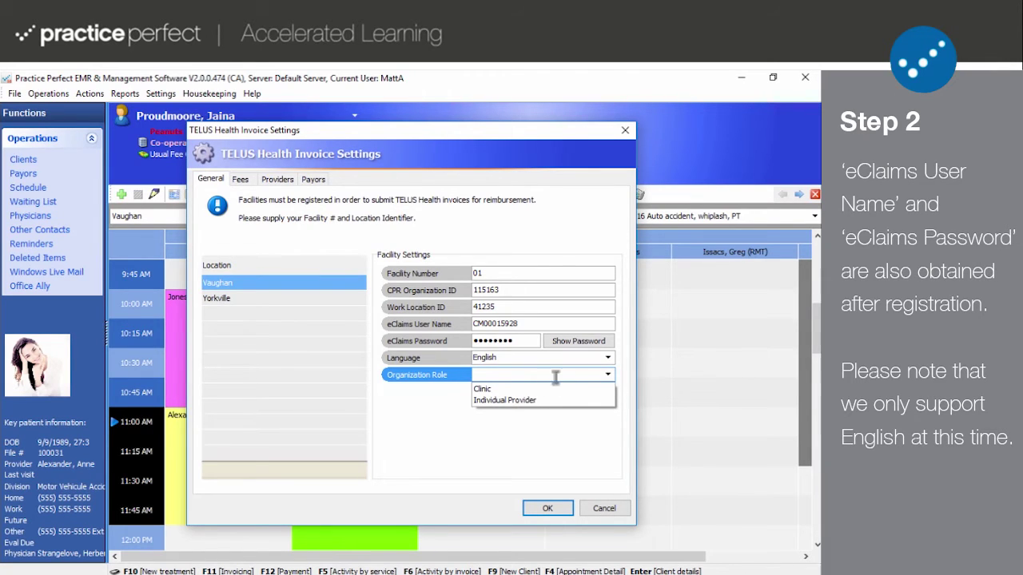
left_click(482, 390)
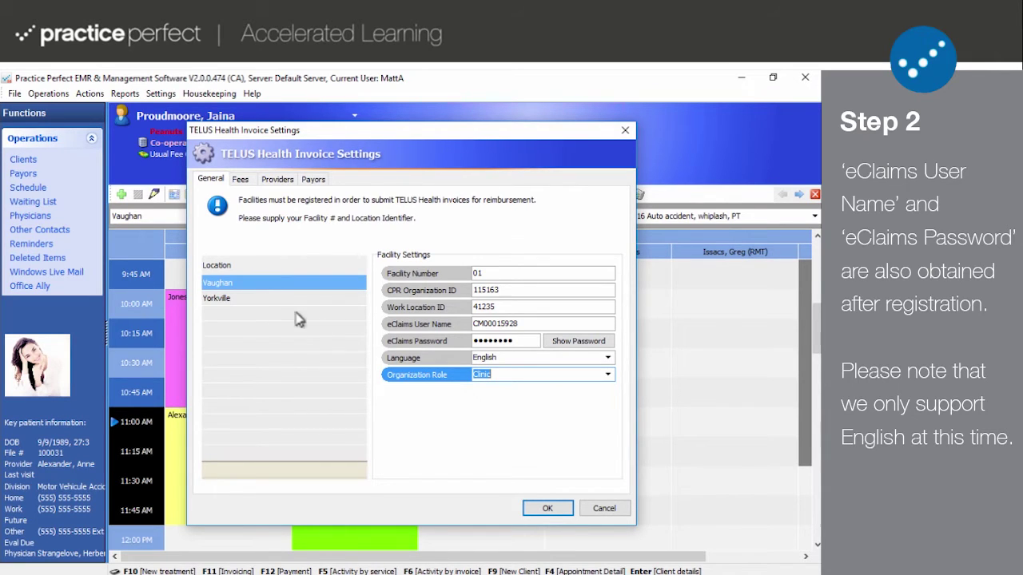
left_click(264, 302)
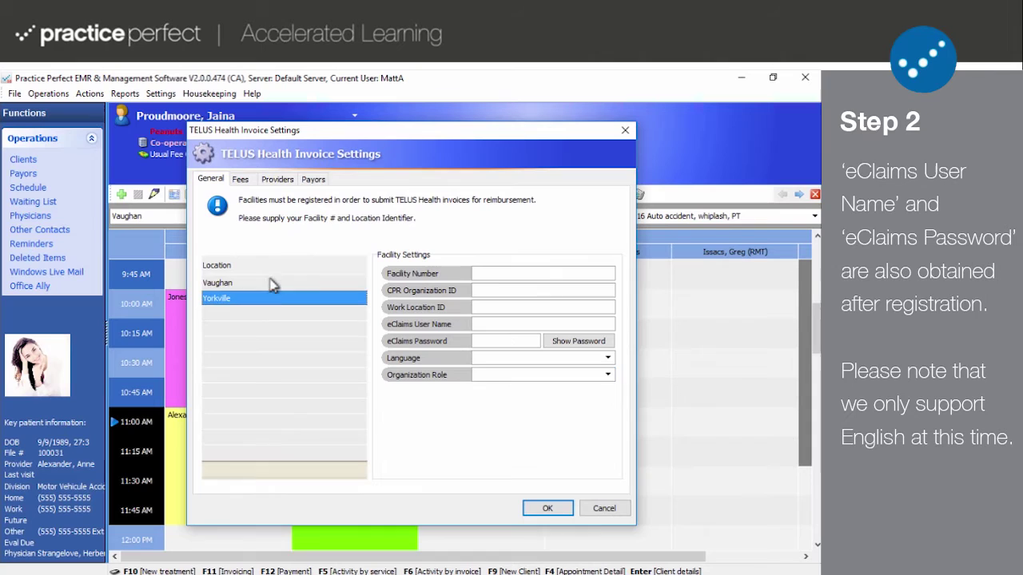
left_click(271, 284)
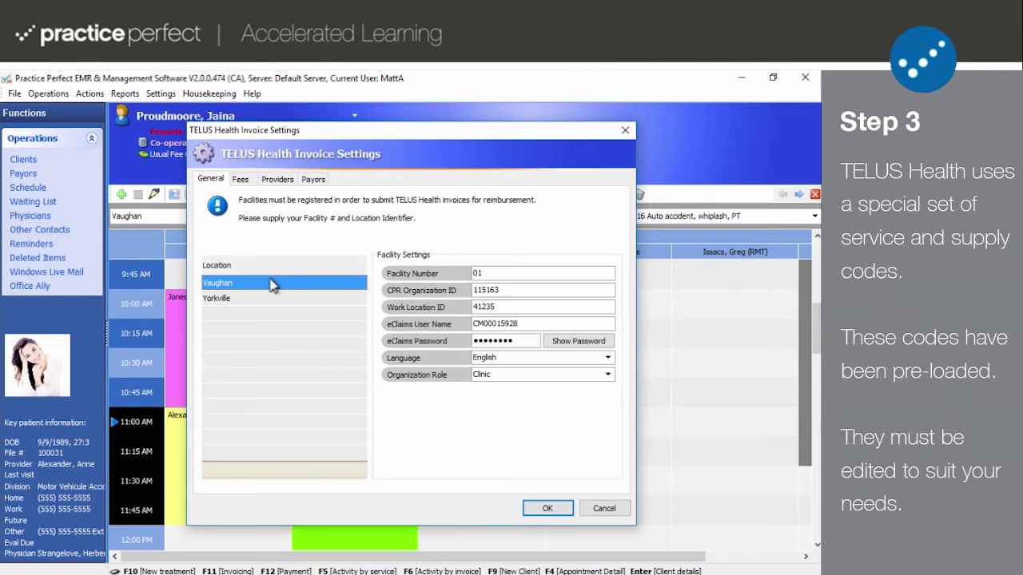
- Show the Fees page and review preloaded Telus codes such as TEL1.xx.02 and TEL1.xx.07.JA
left_click(240, 180)
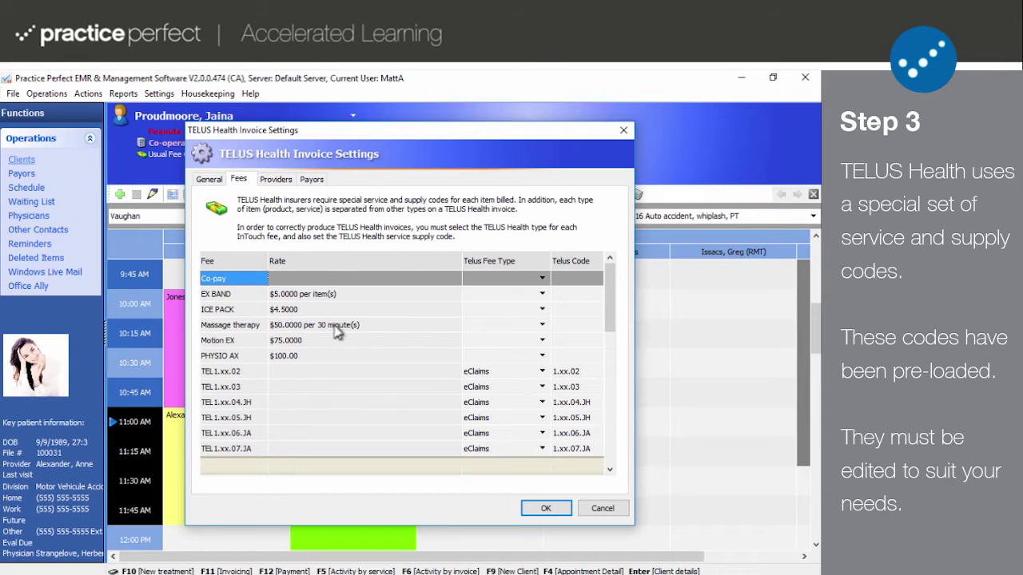
left_click(248, 372)
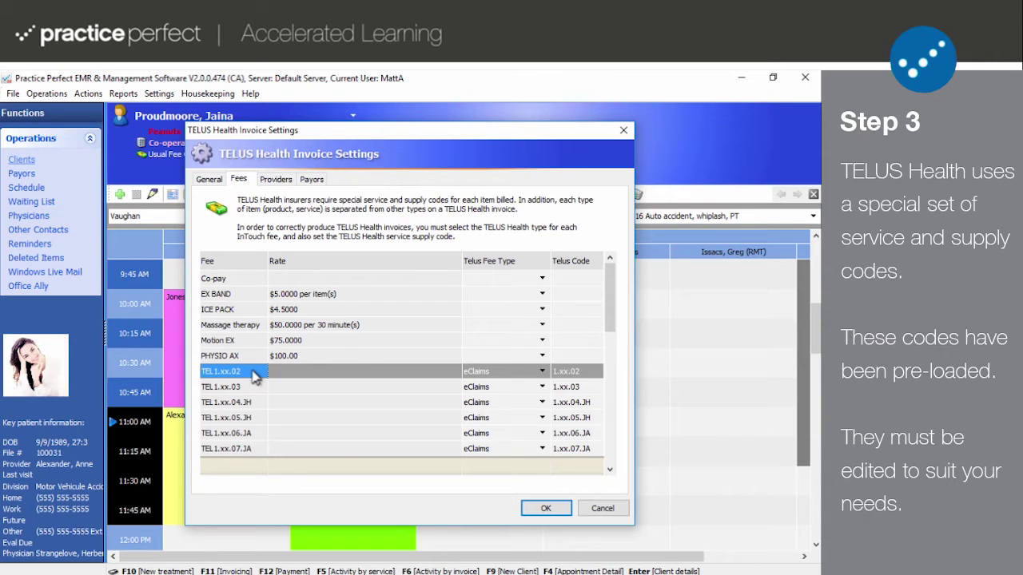
scroll(254, 376, "down", 5)
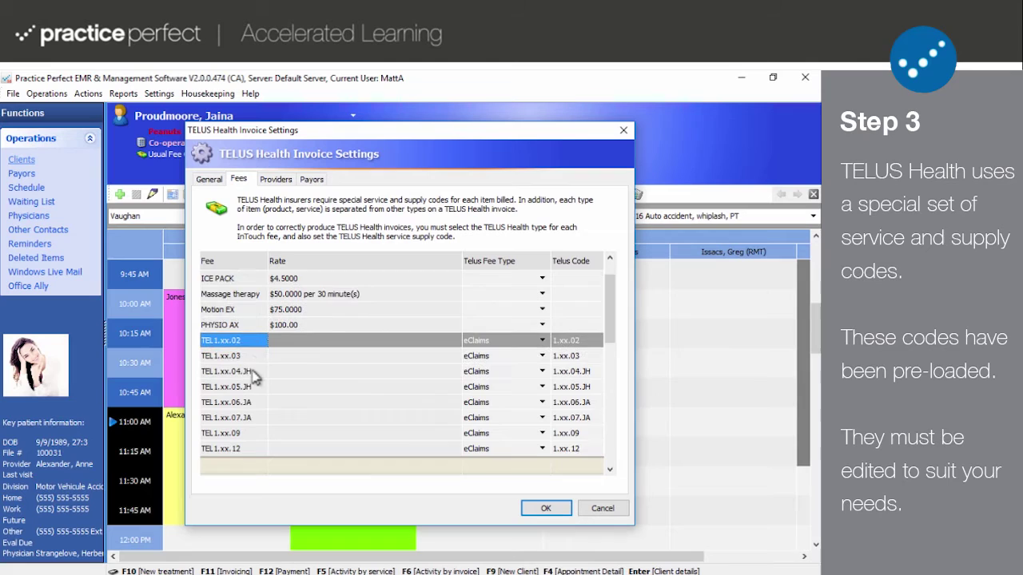
left_click(254, 372)
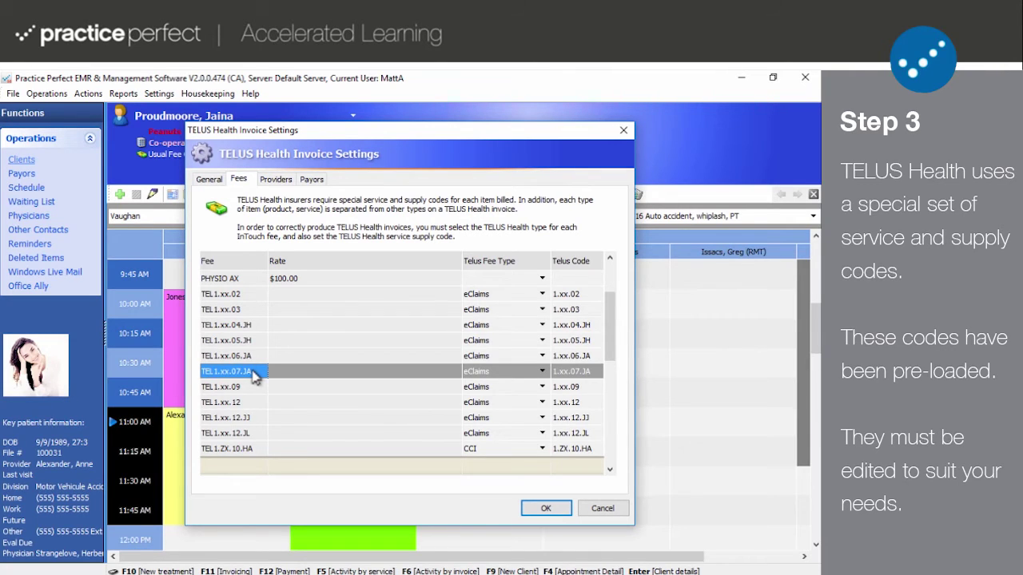
scroll(254, 378, "up", 4)
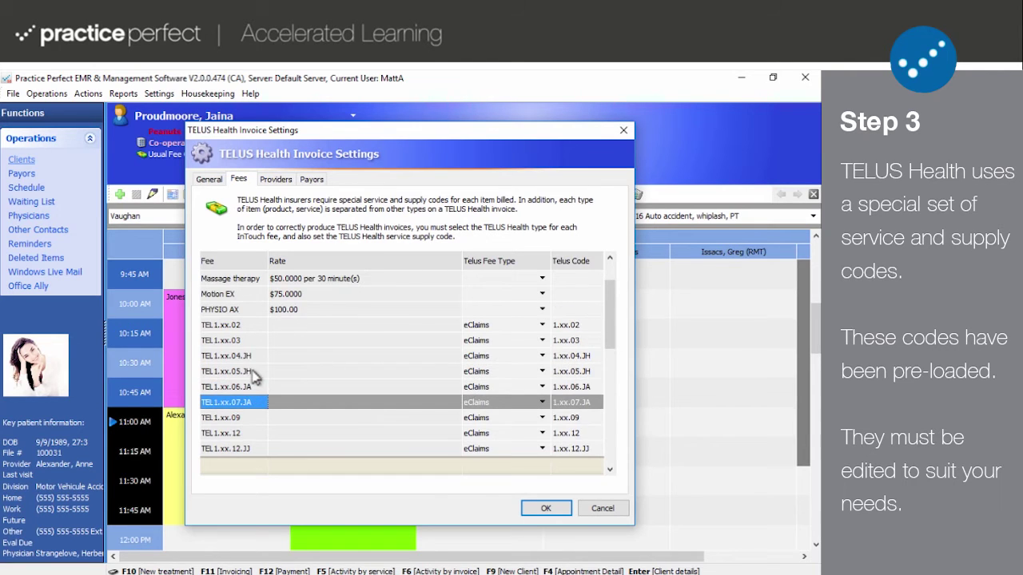
scroll(254, 377, "up", 1)
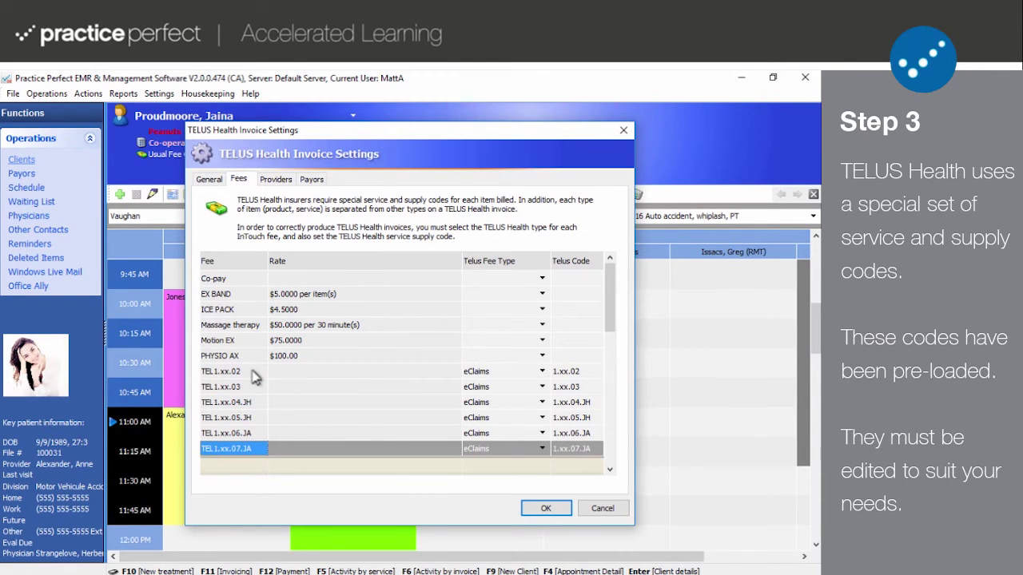
- In the Fees table, give PHYSIO AX Telus Code 2.ZZ.02 and Telus Fee Type eClaims
left_click(294, 386)
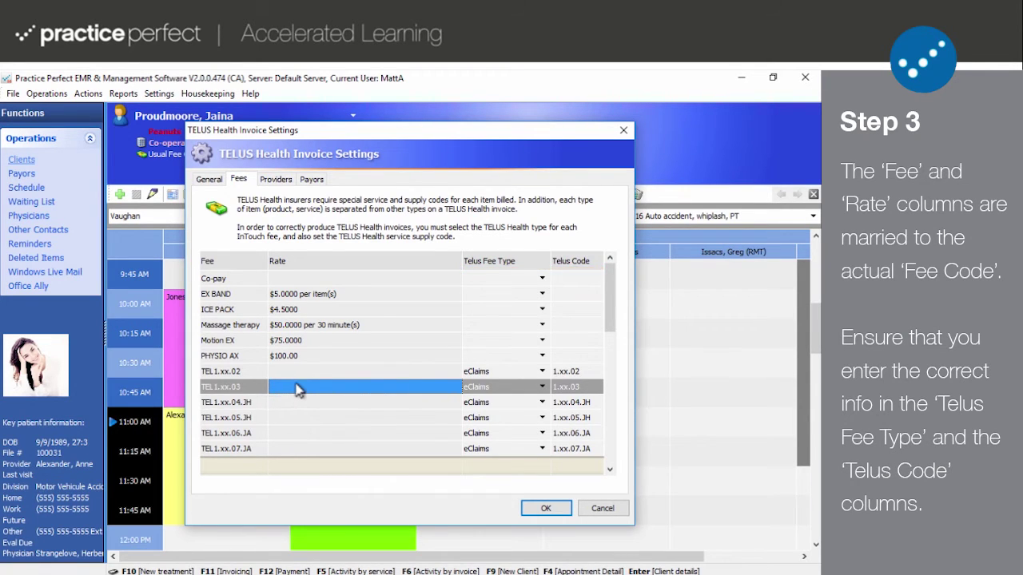
left_click(494, 348)
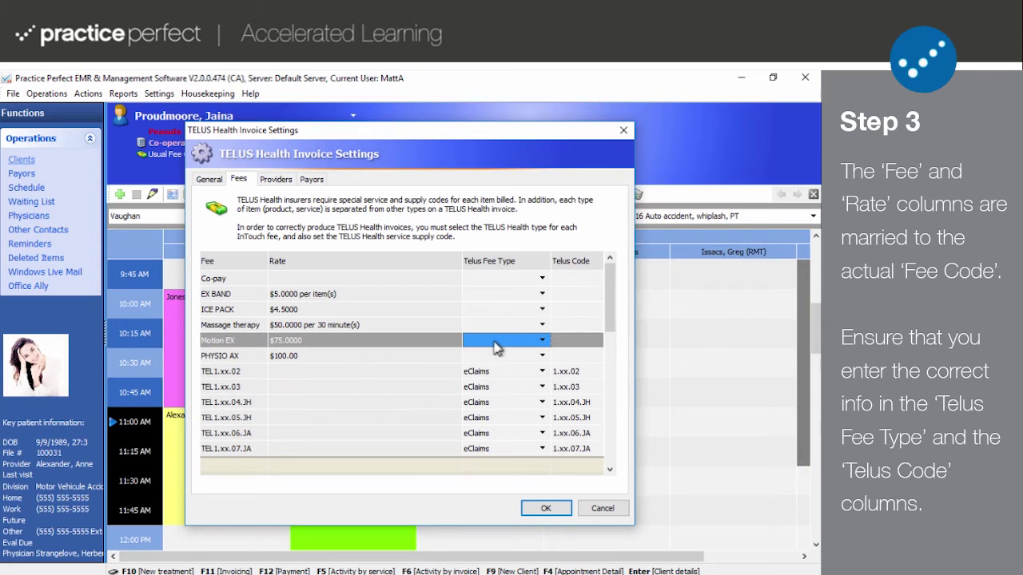
left_click(499, 356)
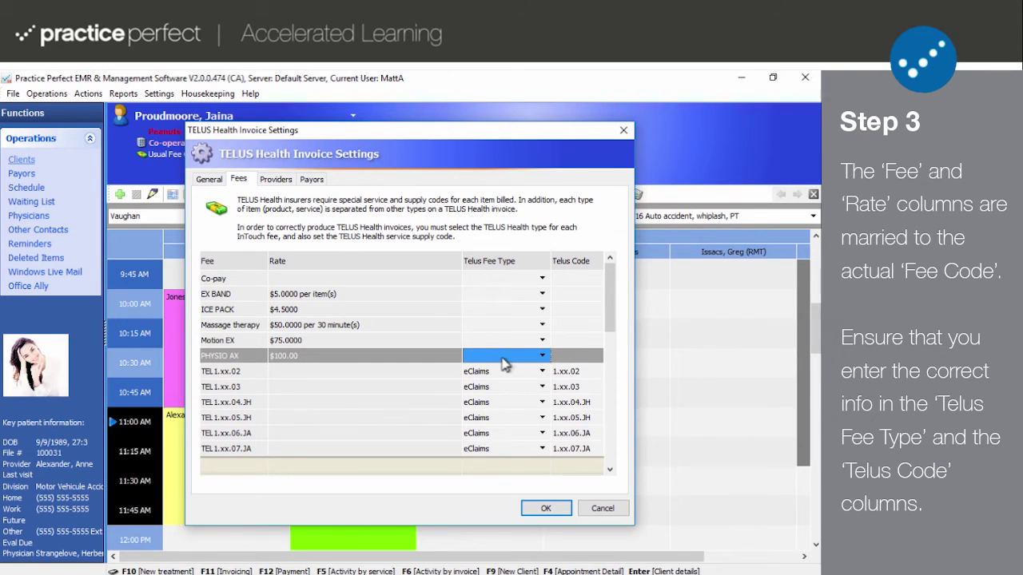
left_click(576, 356)
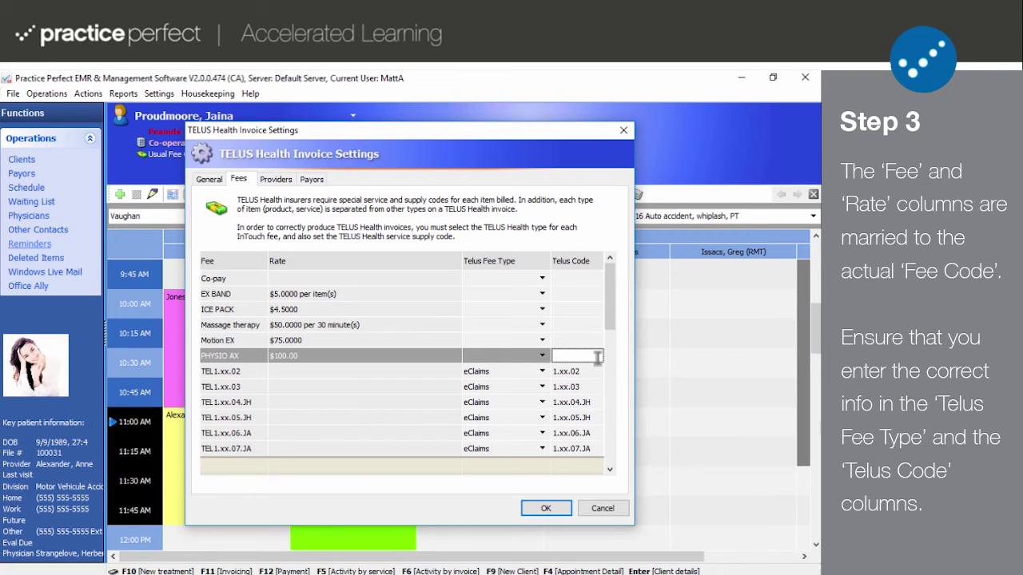
type("2.ZZ.02")
left_click(542, 356)
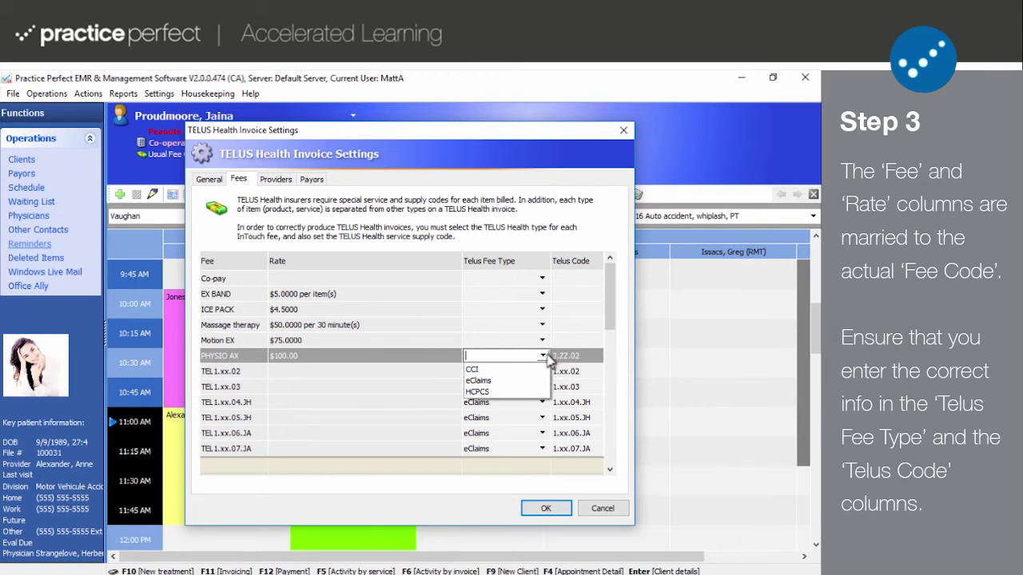
left_click(512, 381)
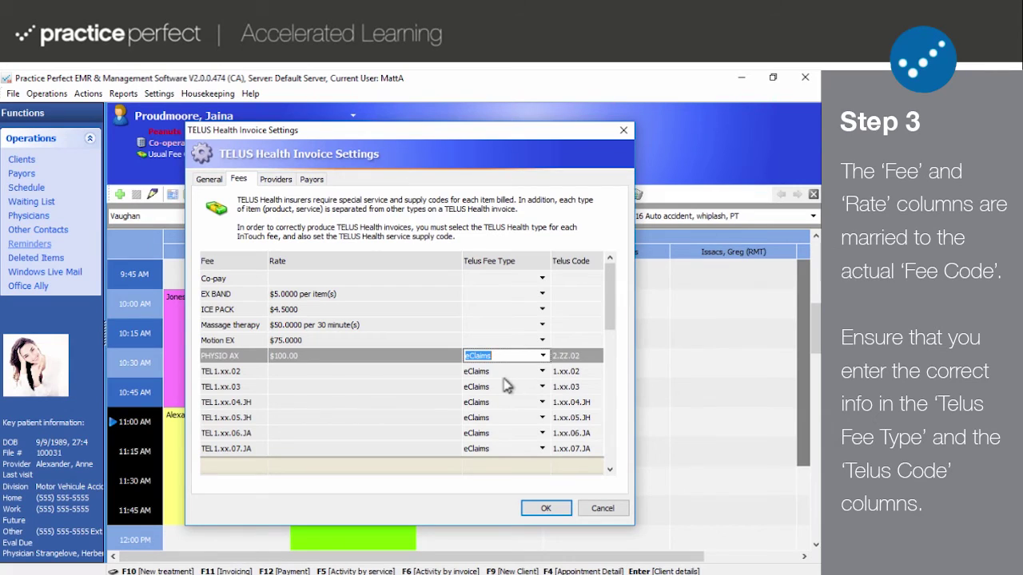
left_click(238, 358)
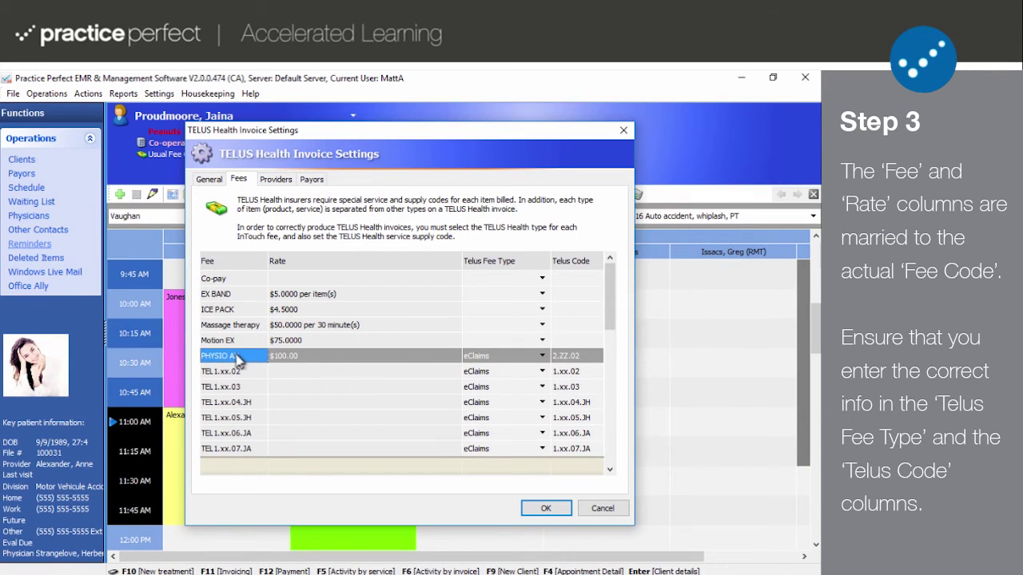
left_click(227, 342)
left_click(226, 327)
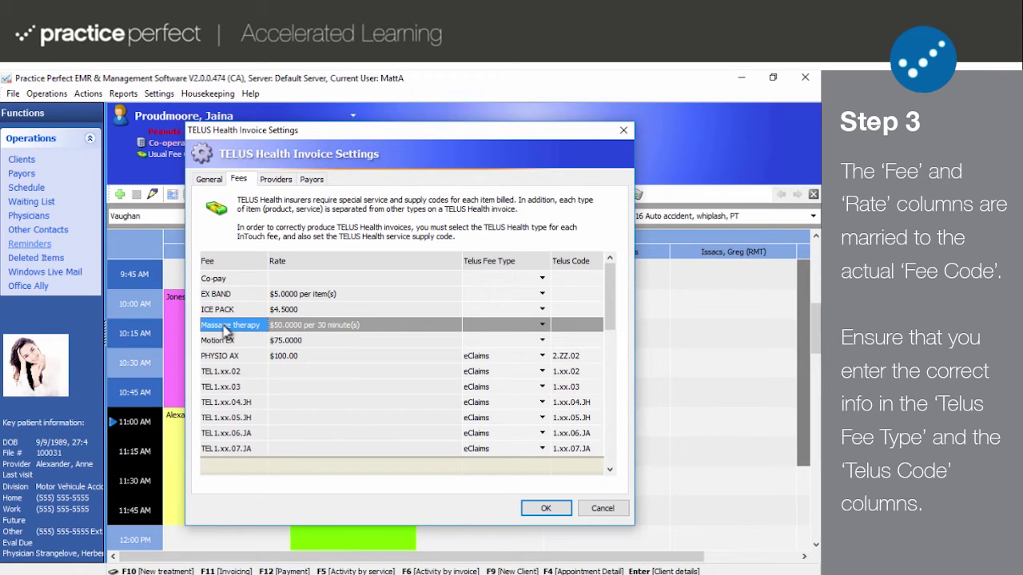
left_click(274, 180)
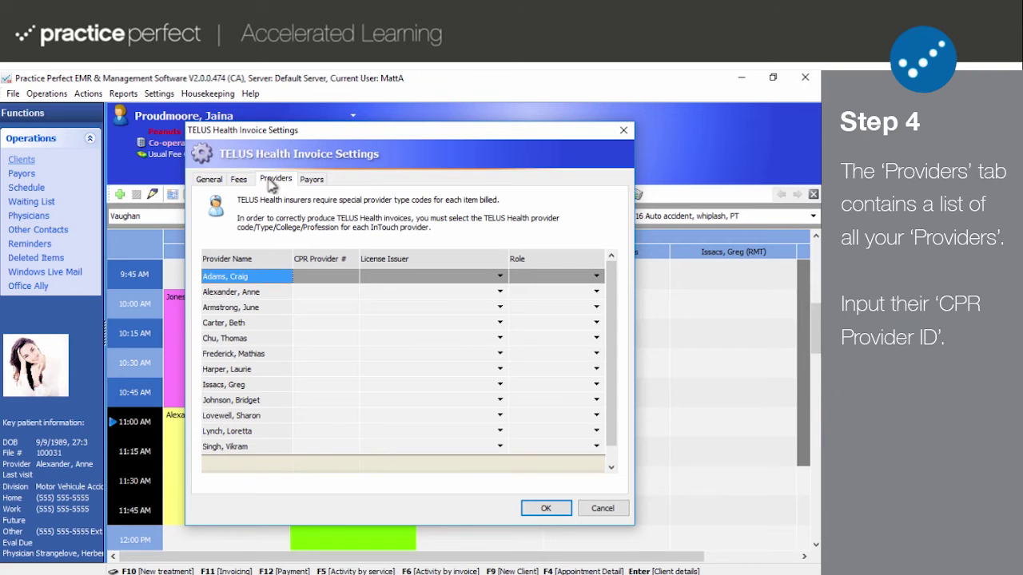
left_click(300, 276)
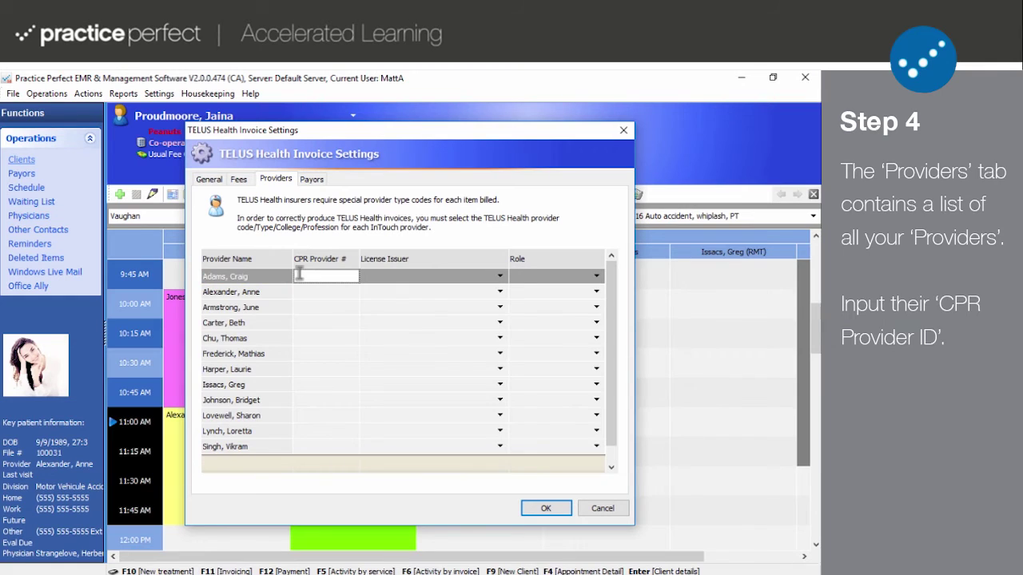
type("115612")
left_click(501, 276)
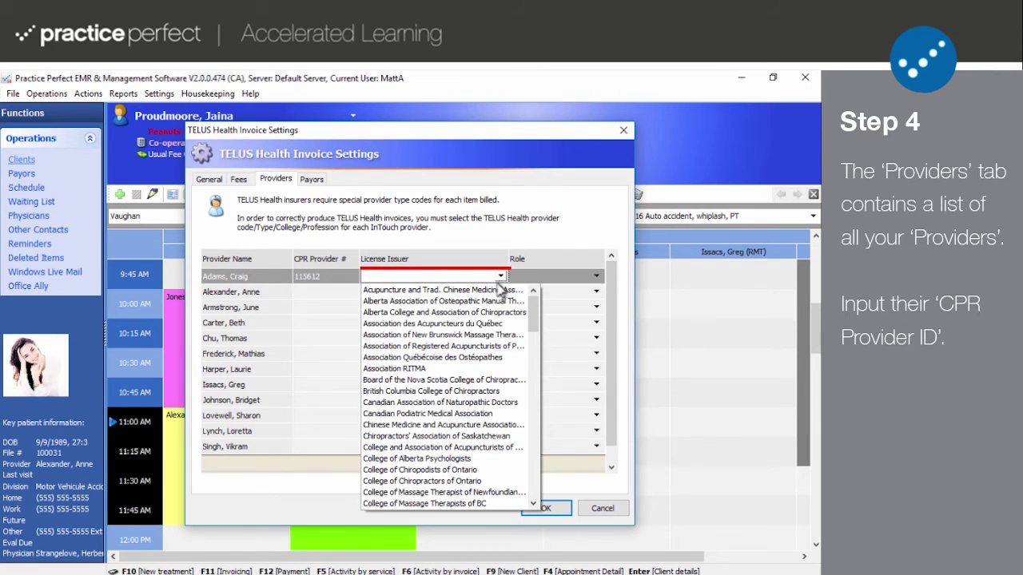
left_click_drag(538, 320, 539, 347)
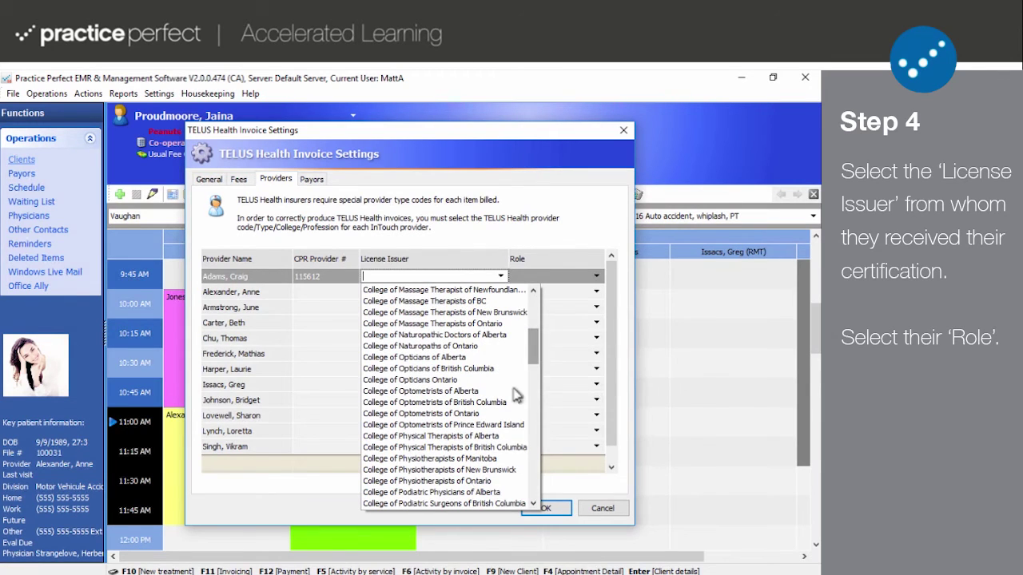
left_click(480, 483)
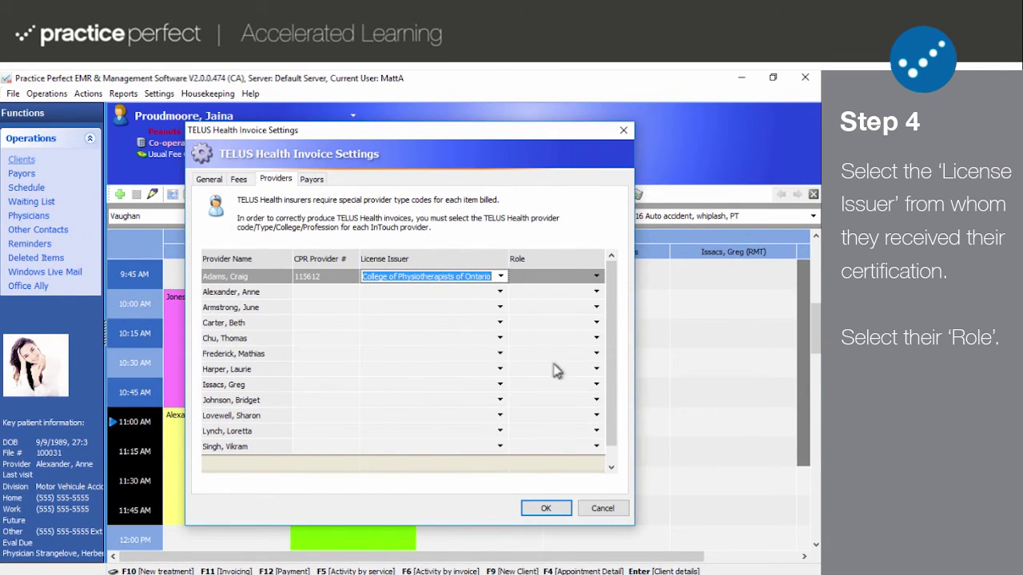
left_click(597, 277)
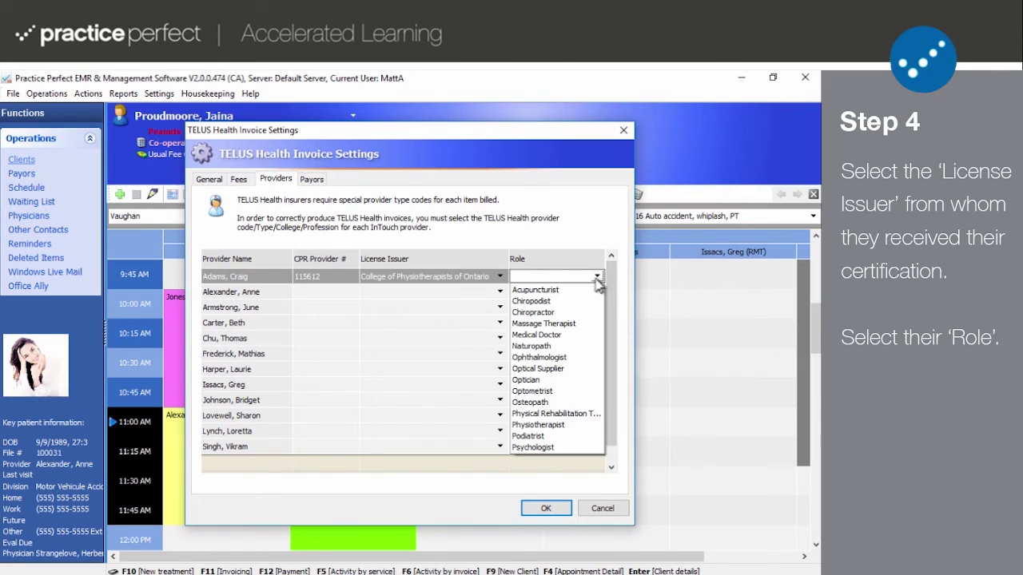
left_click(559, 425)
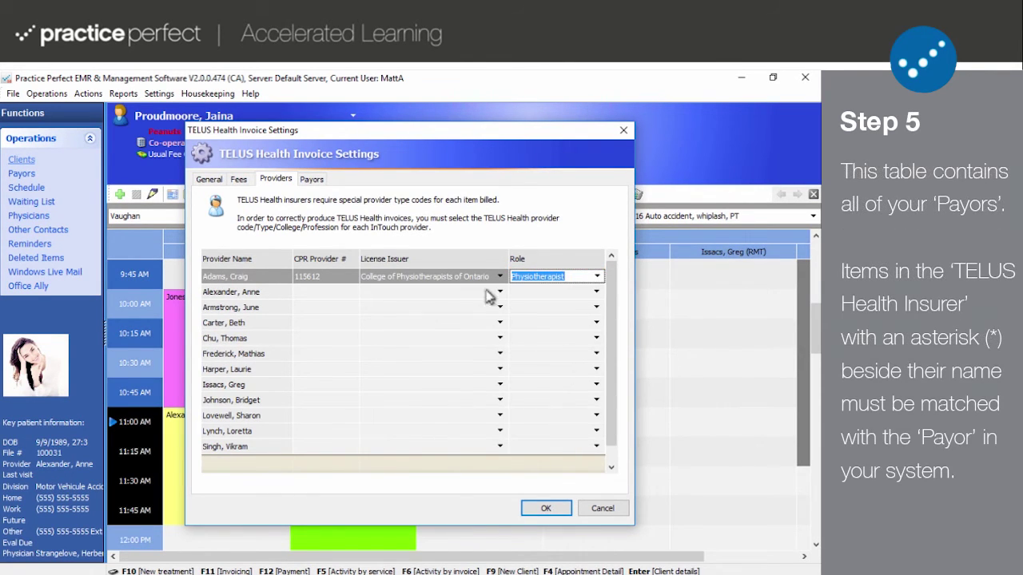
- On the Payors tab, assign Chambers of Commerce Group Insurance, Co-Operators and Cowan(*) to the first three payors
left_click(319, 181)
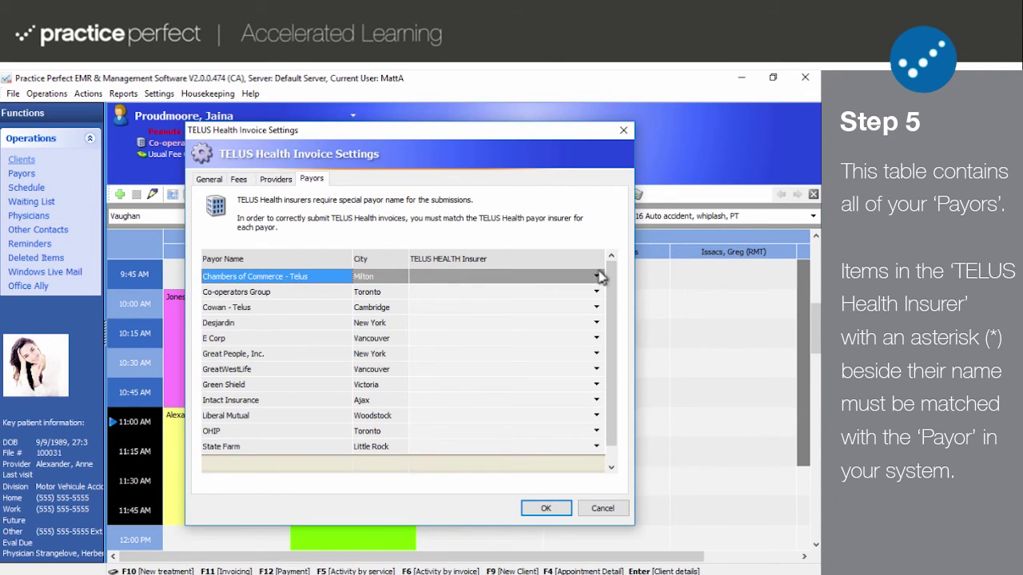
left_click(598, 277)
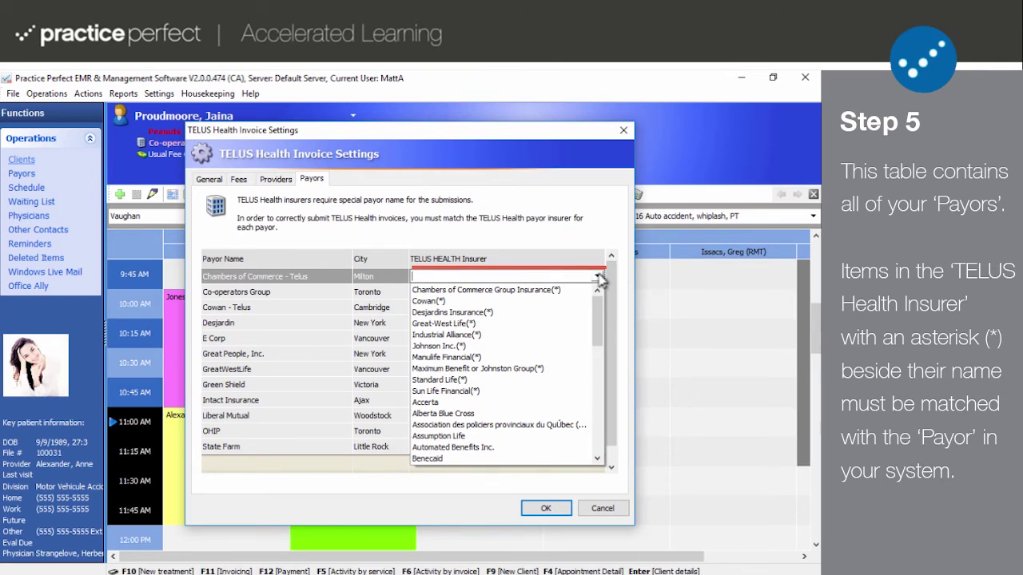
left_click(541, 291)
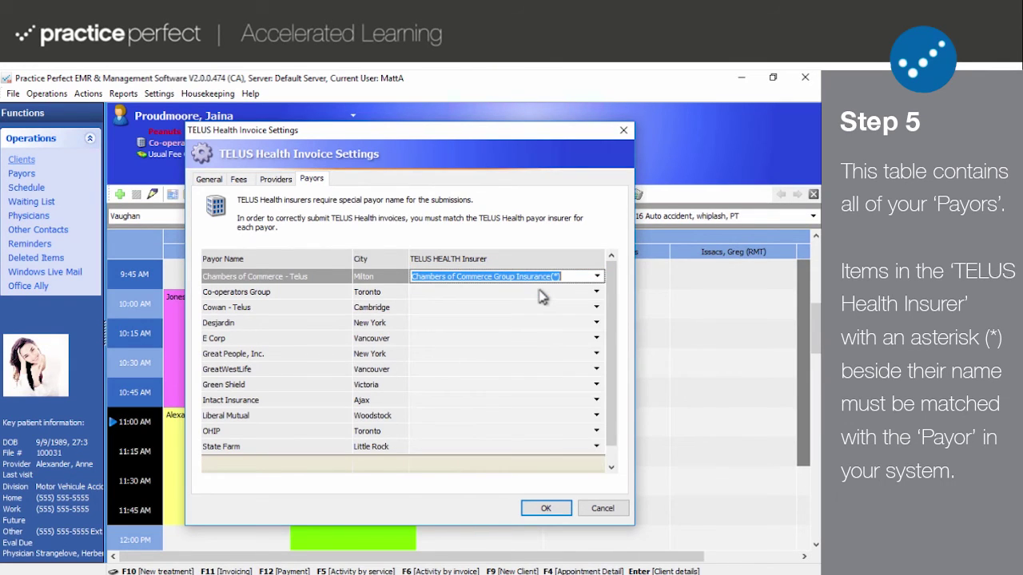
left_click(596, 292)
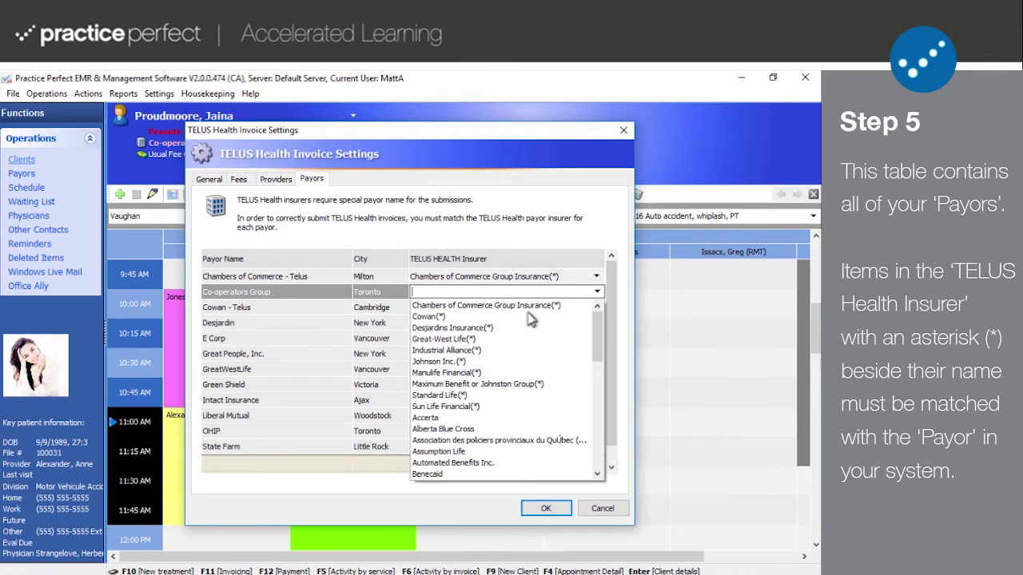
type("Co")
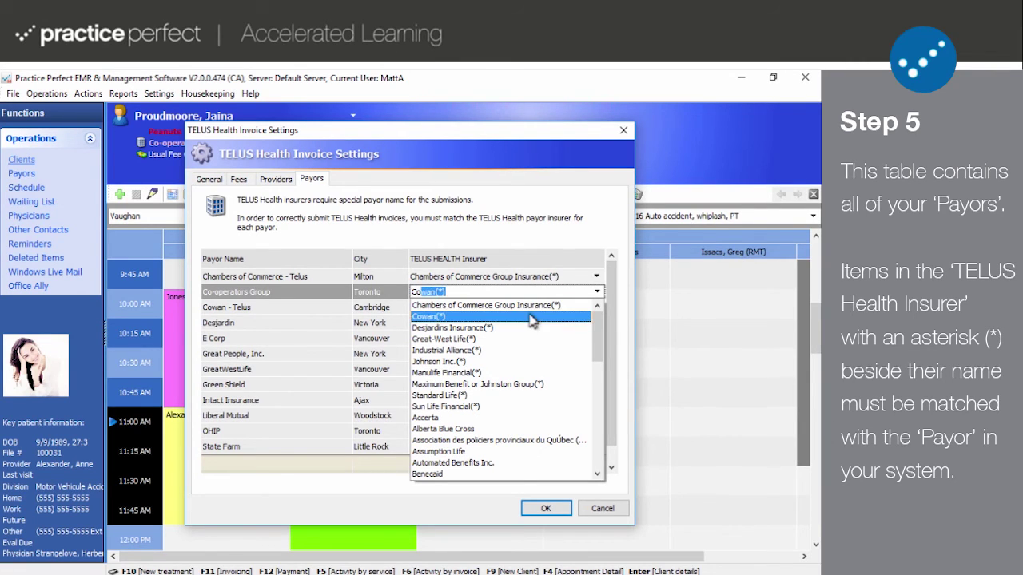
type("-Operators")
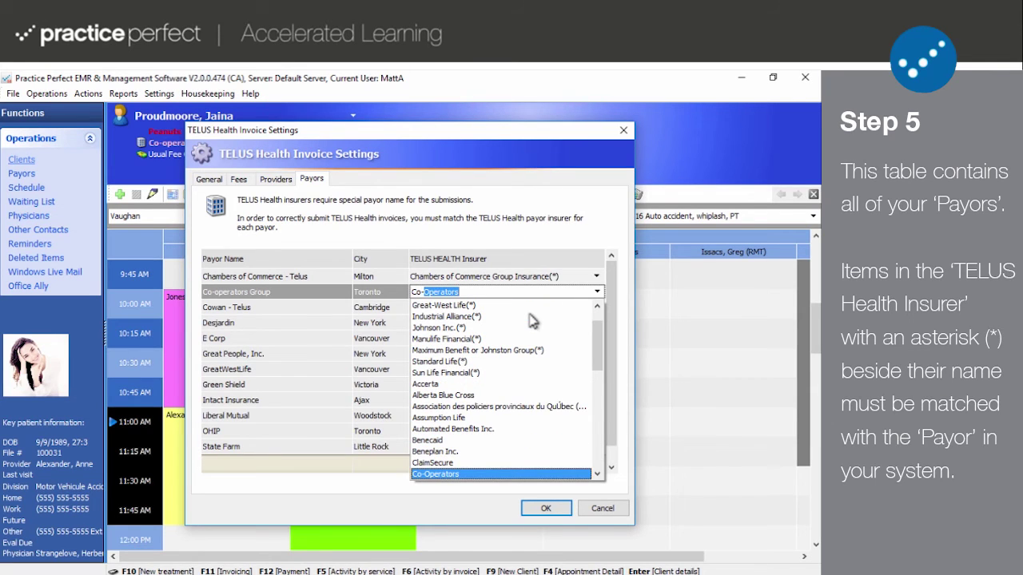
key("Return")
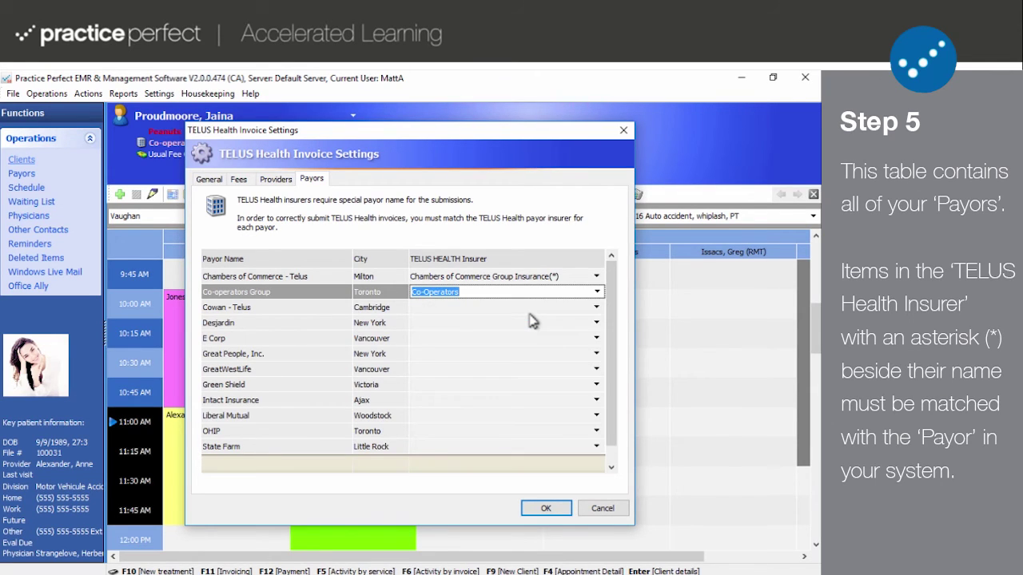
left_click(598, 309)
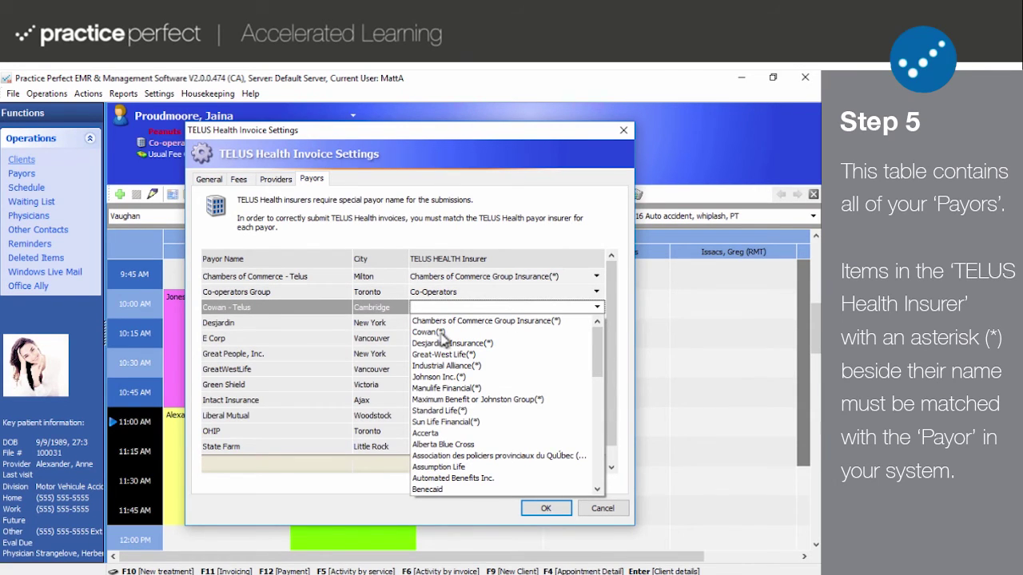
left_click(440, 333)
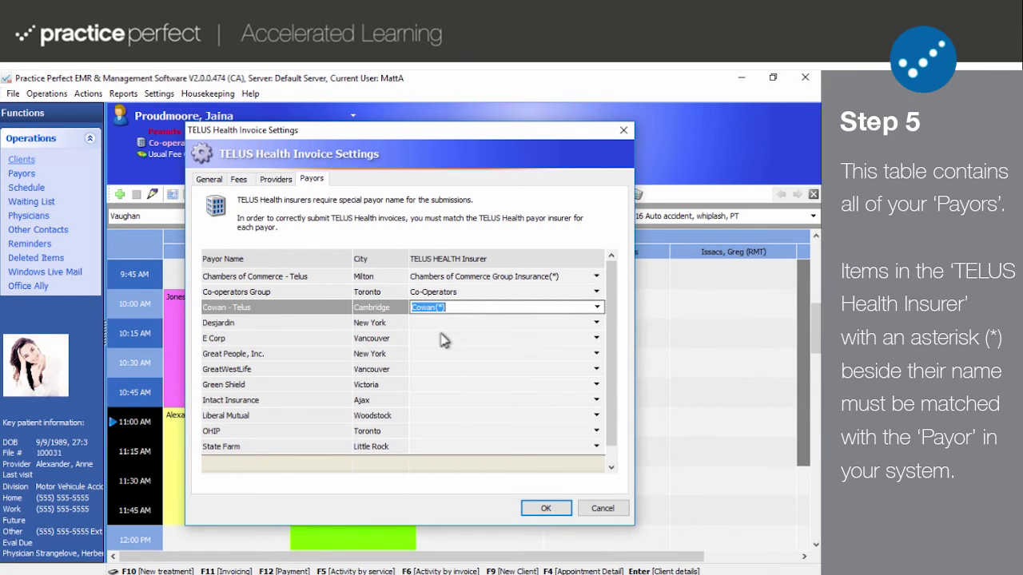
- Assign Desjardins Insurance(*) to Desjardin and Other Healthcare Insurance Company to E Corp and Great People, Inc
left_click(598, 323)
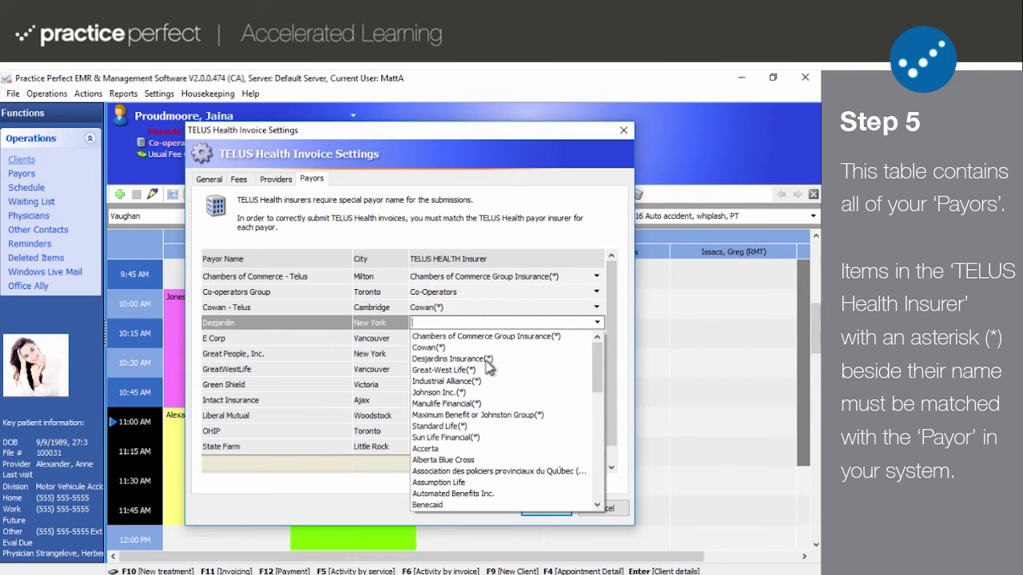
left_click(489, 361)
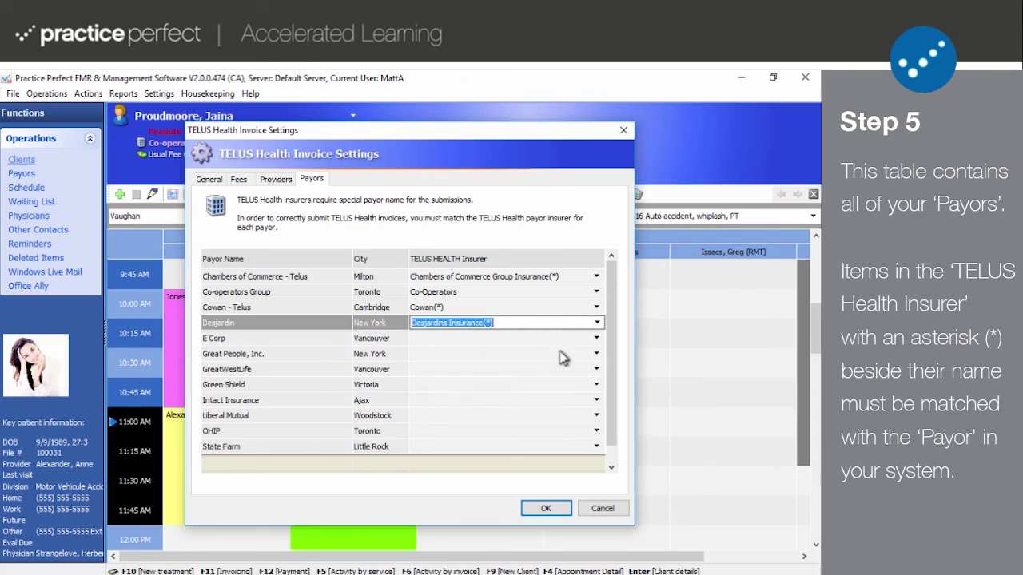
left_click(597, 338)
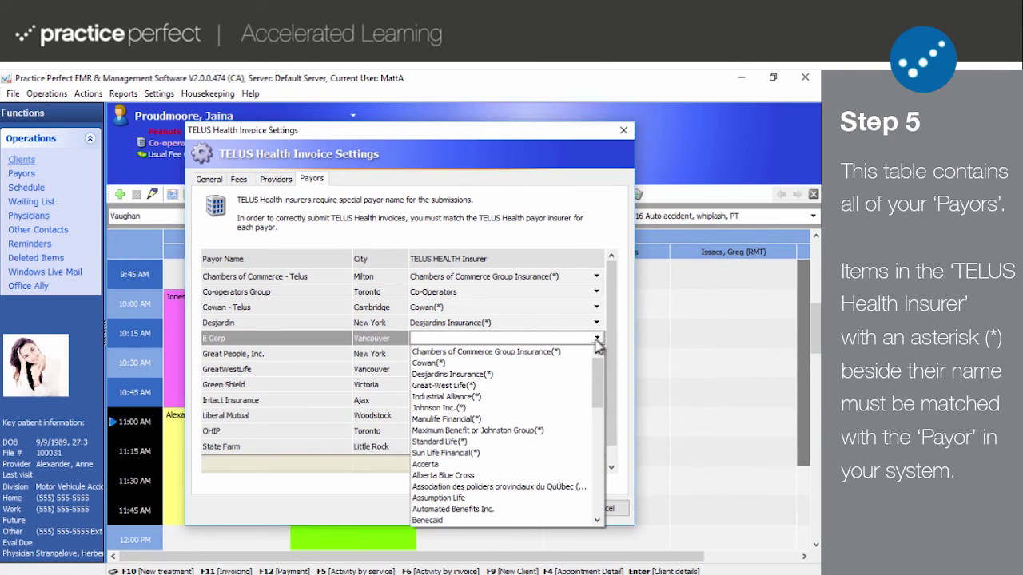
type("Other Healthcare Insurance Company")
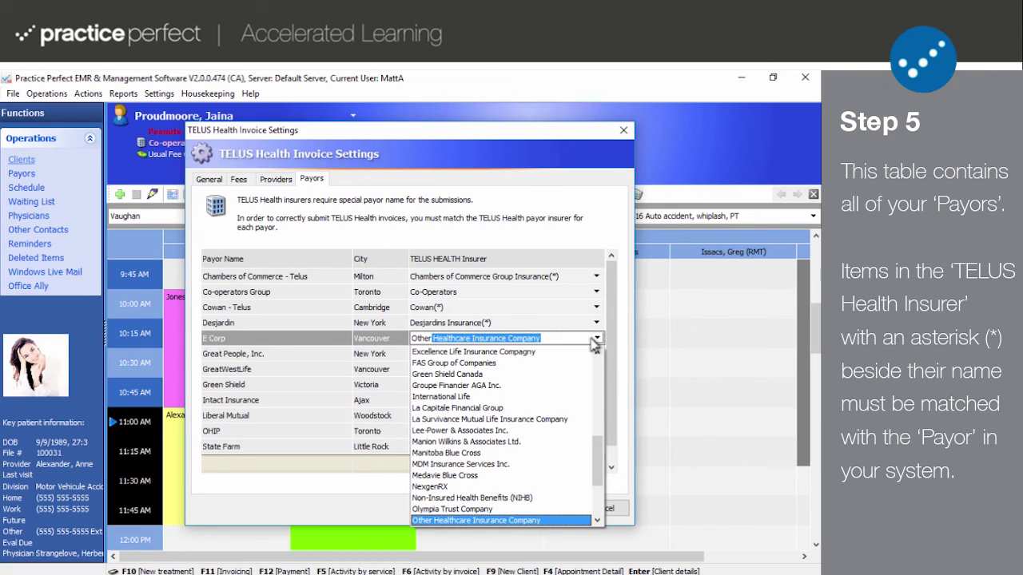
left_click(585, 335)
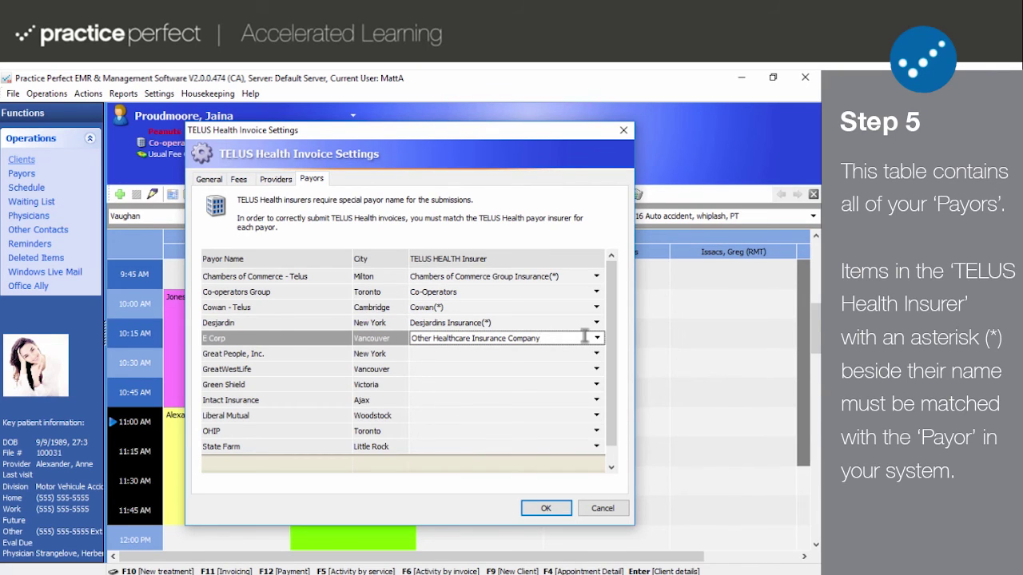
left_click(596, 353)
key("Return")
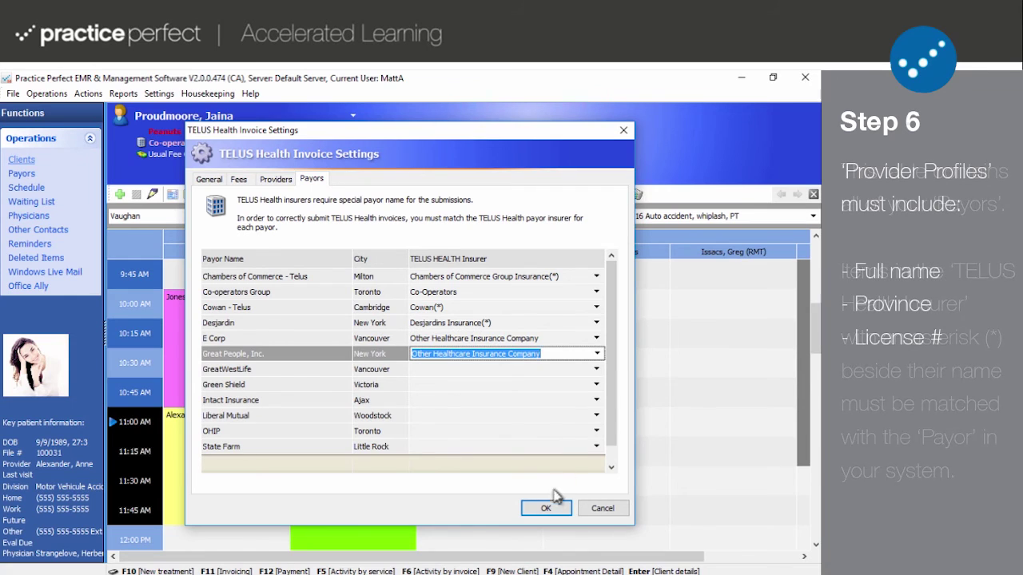
- Save the invoice settings and open the first provider's profile from the Providers contact list
left_click(547, 511)
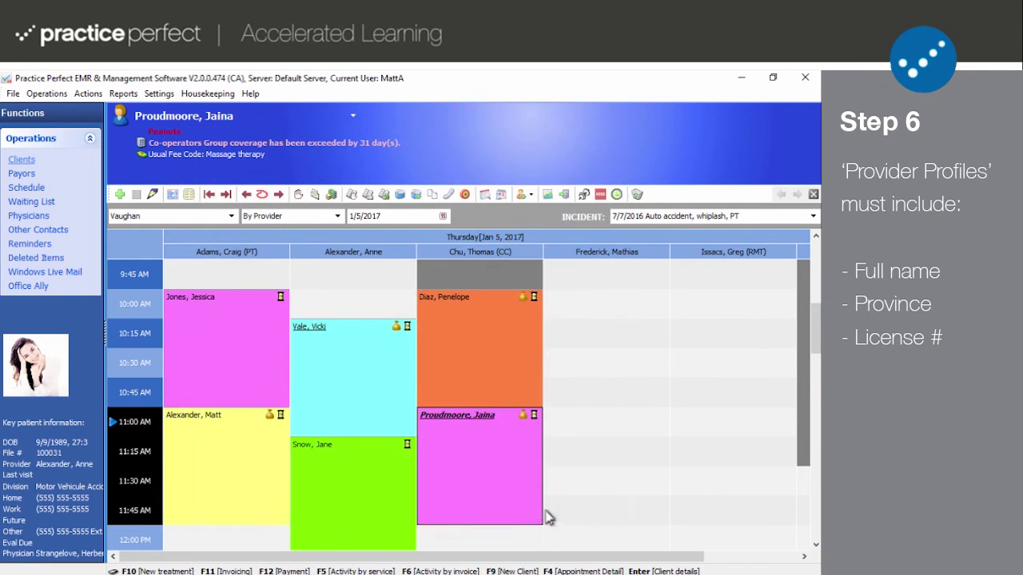
left_click(231, 97)
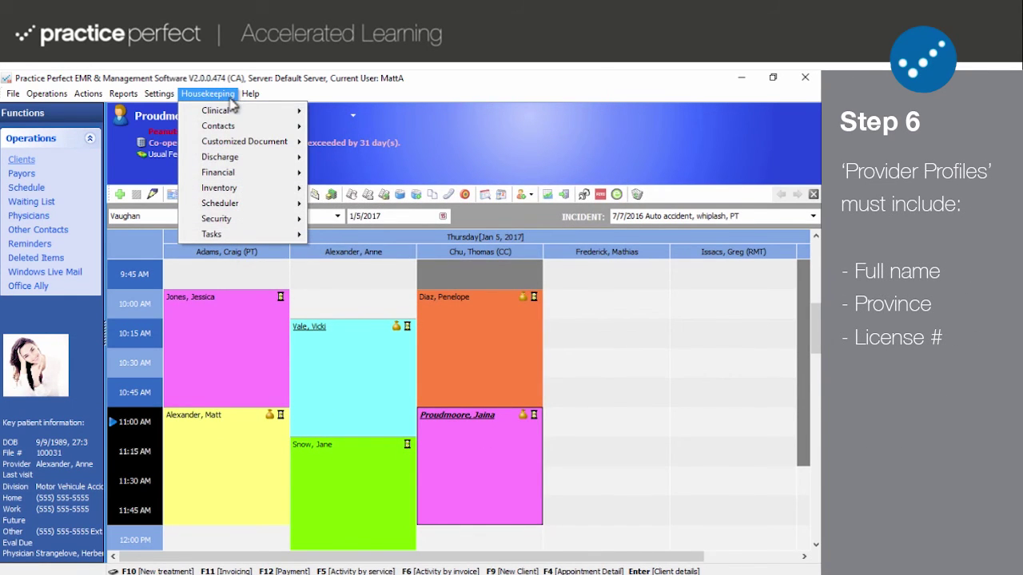
mouse_move(241, 126)
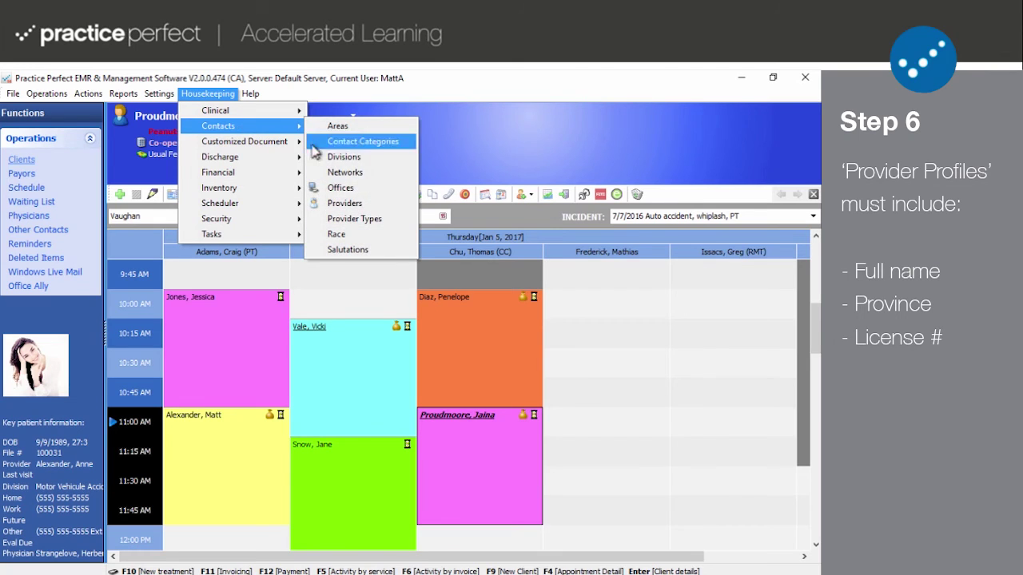
left_click(334, 203)
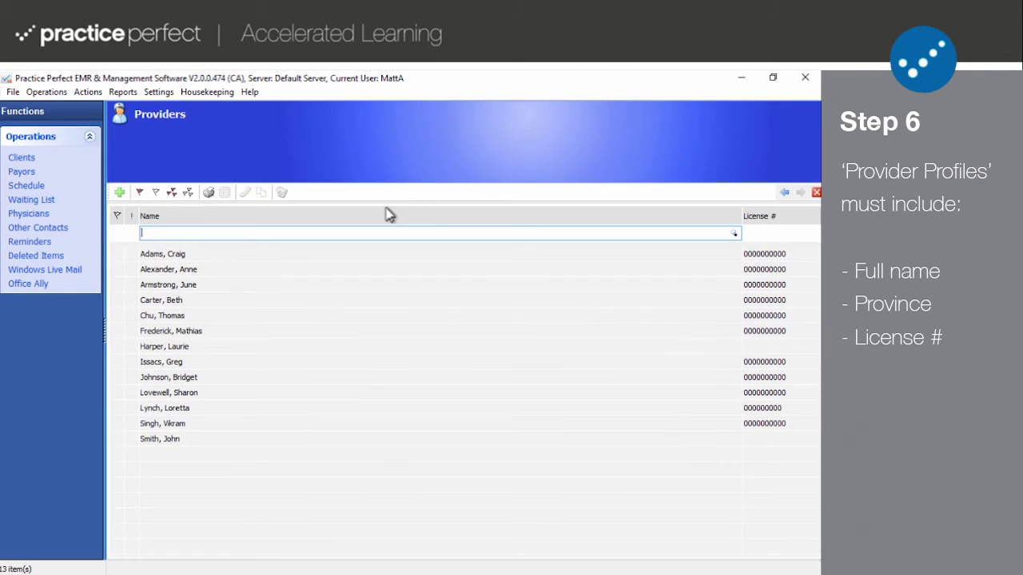
double_click(387, 254)
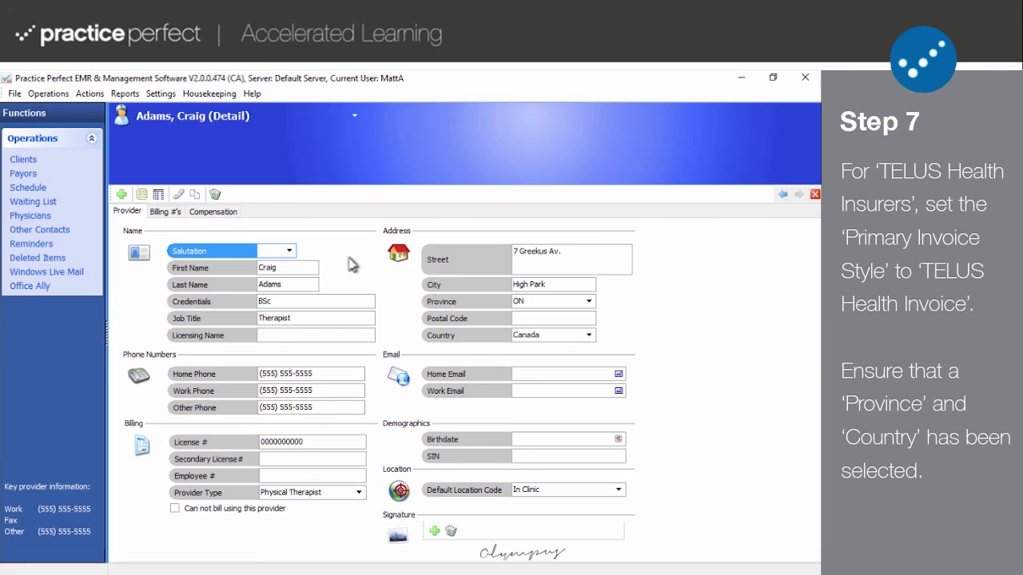
- Open the Chambers of Commerce - Telus payor and set Primary Invoice Style to TELUS Health Invoice
left_click(17, 173)
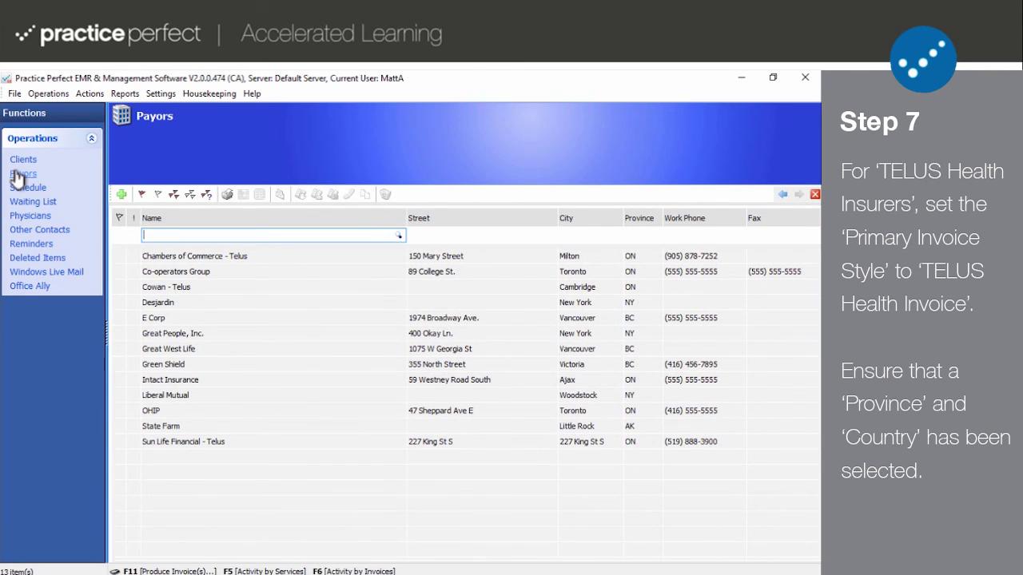
double_click(170, 256)
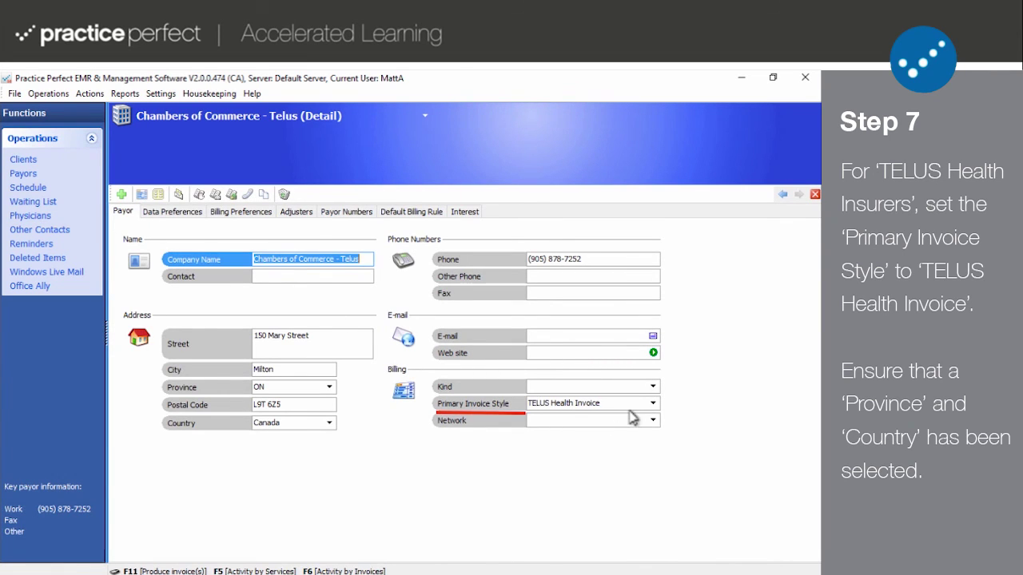
left_click(653, 404)
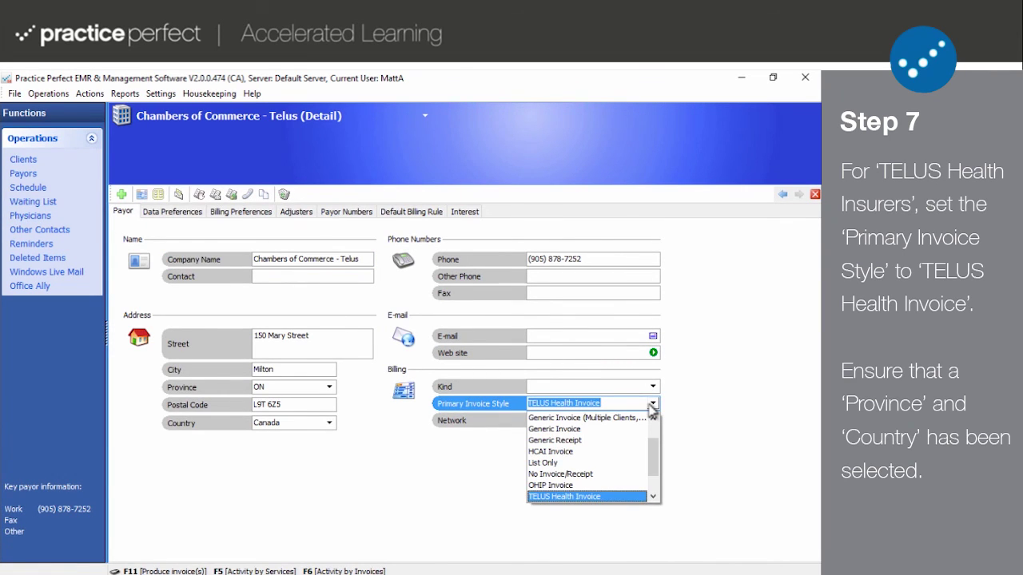
left_click(652, 406)
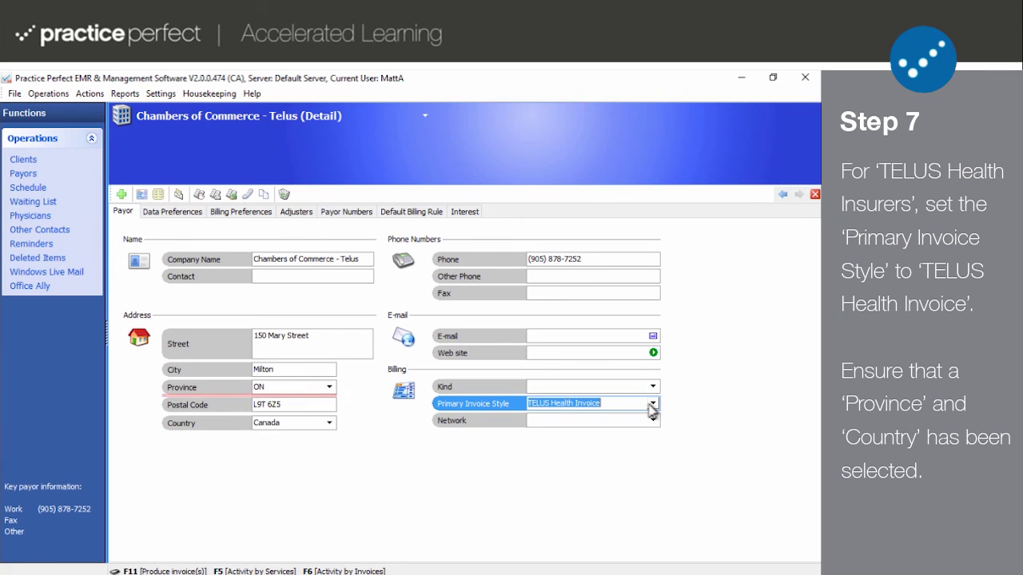